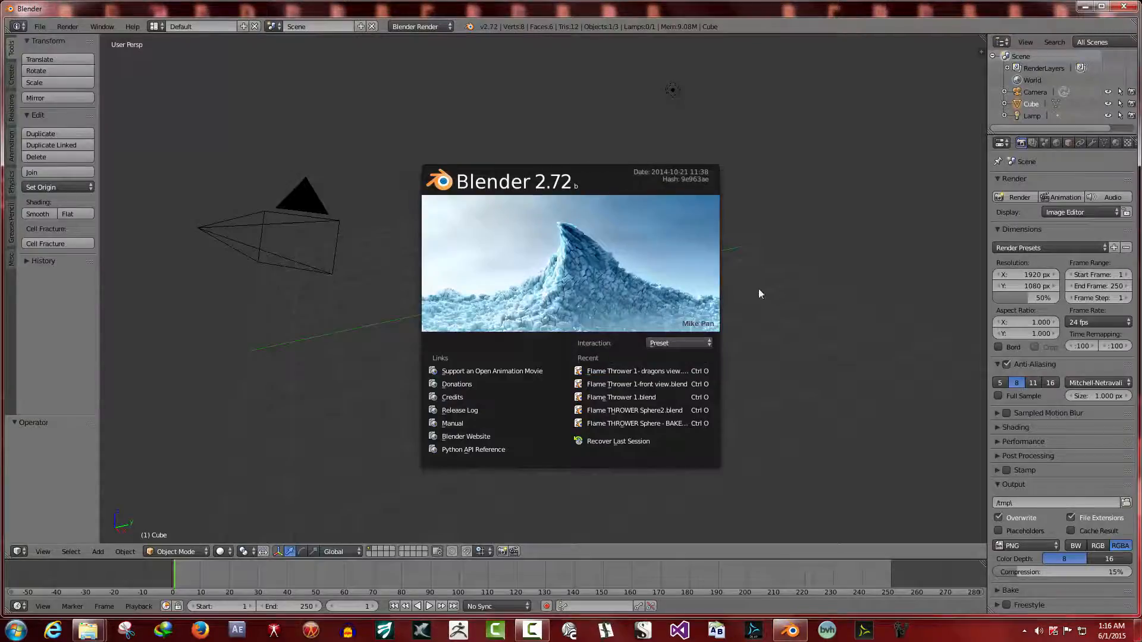
Dismiss the splash screen and delete the default cube from the scene
click(758, 294)
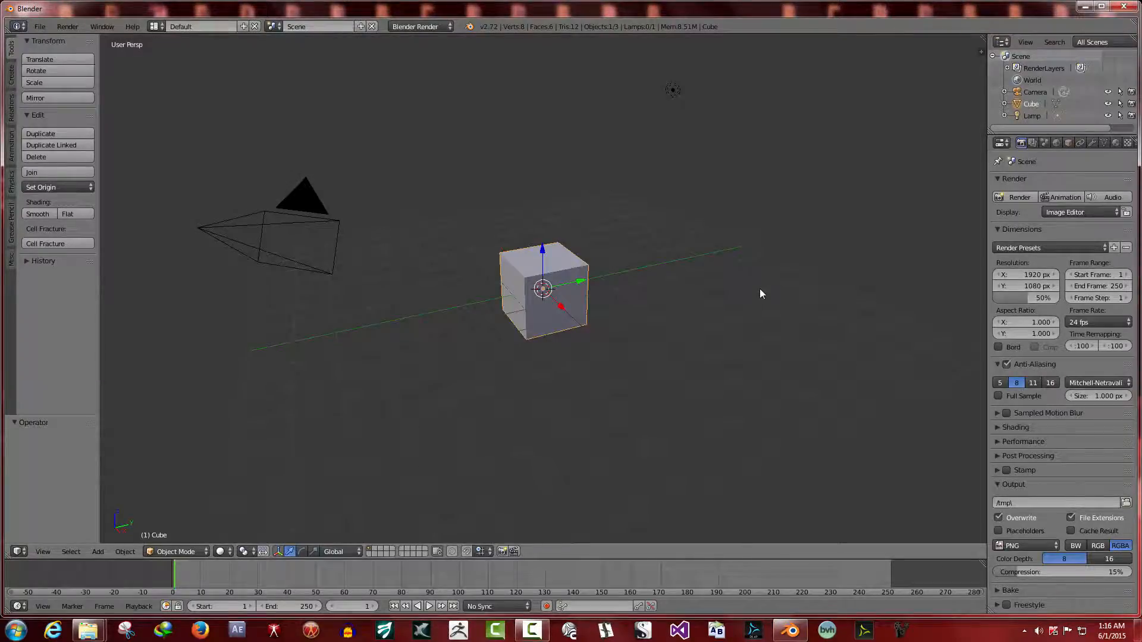
key(x)
click(754, 291)
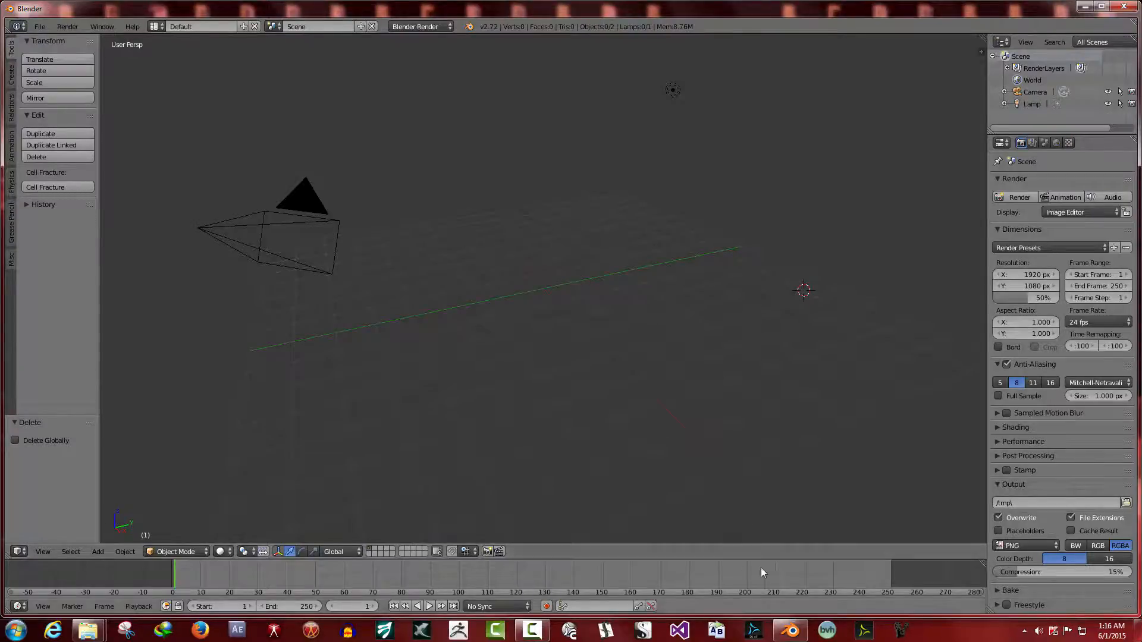
Switch to the desktop and check the frame width, height and frame rate in the detailed properties of Tears.mov
click(786, 631)
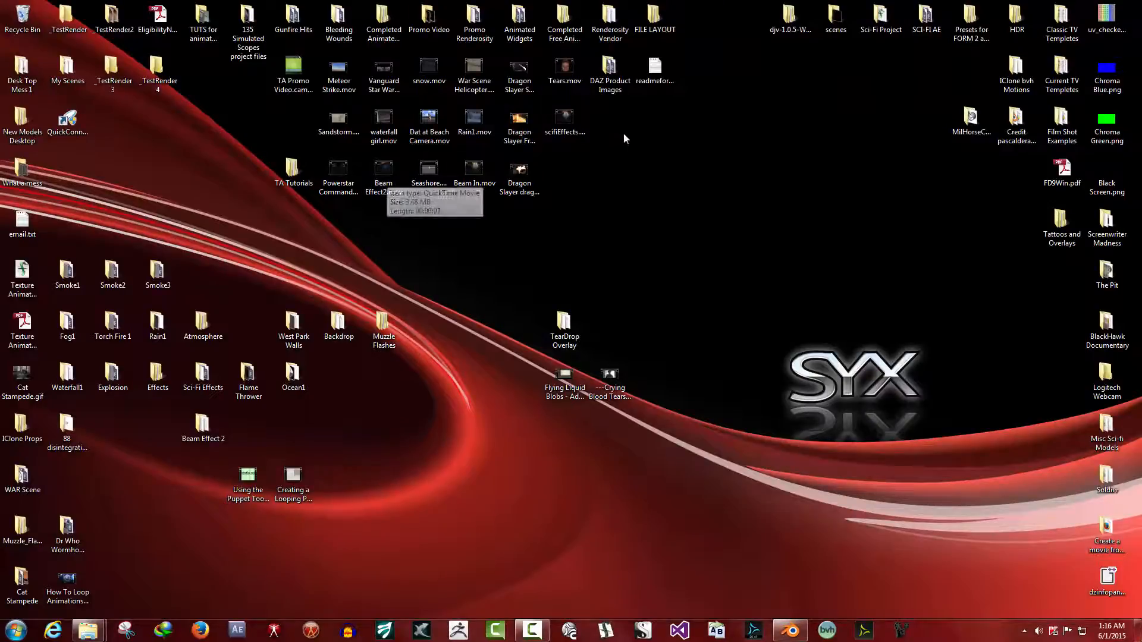
right_click(565, 70)
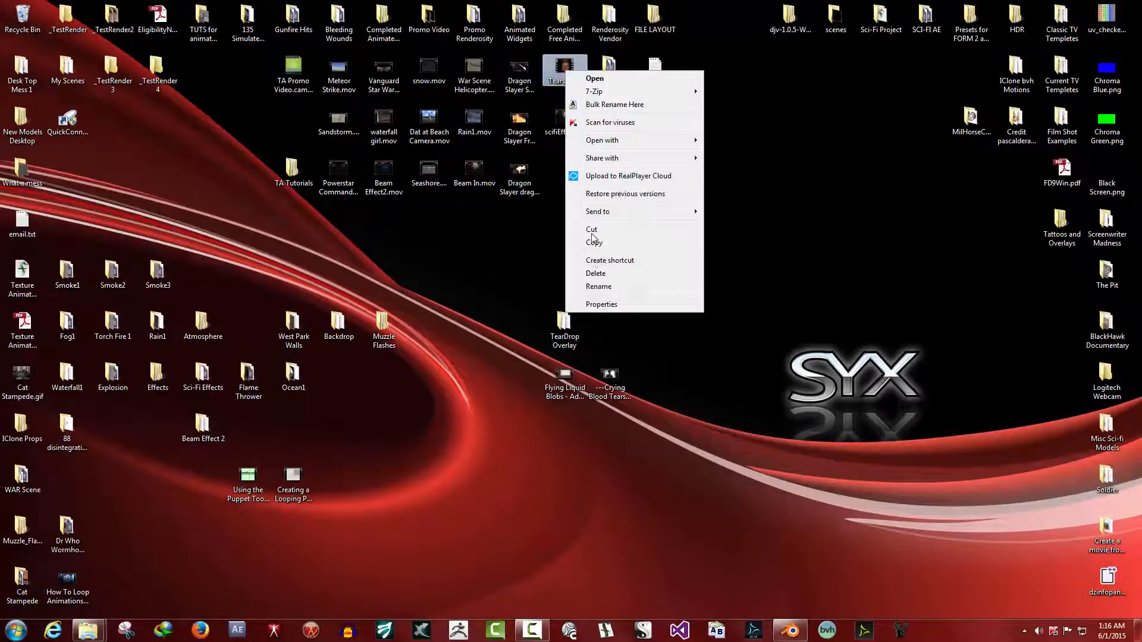
click(601, 304)
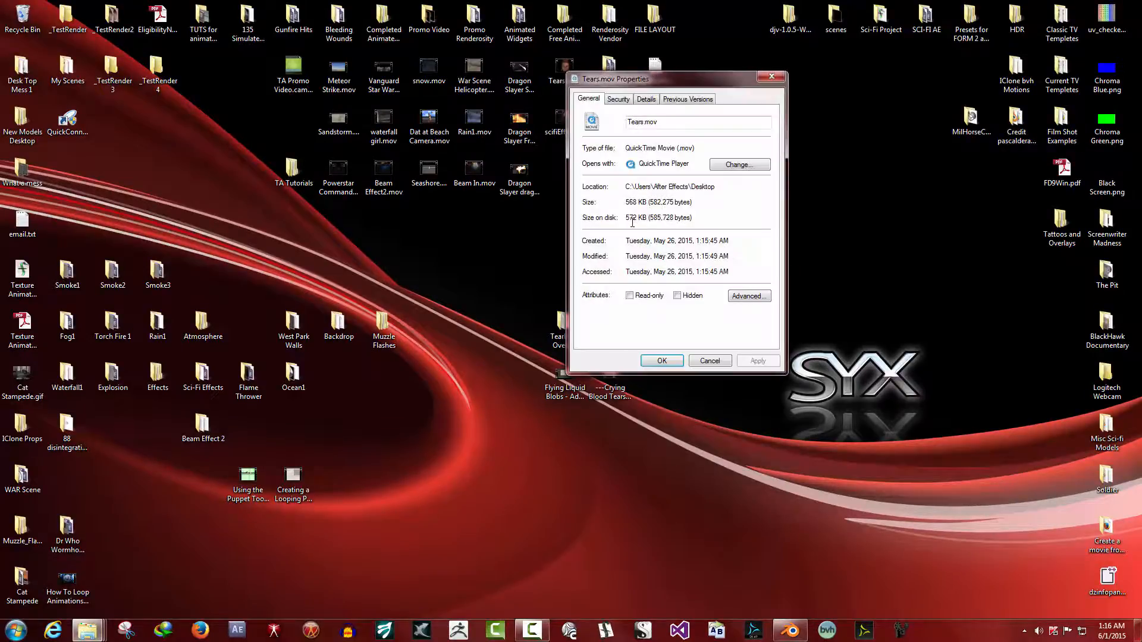
click(647, 99)
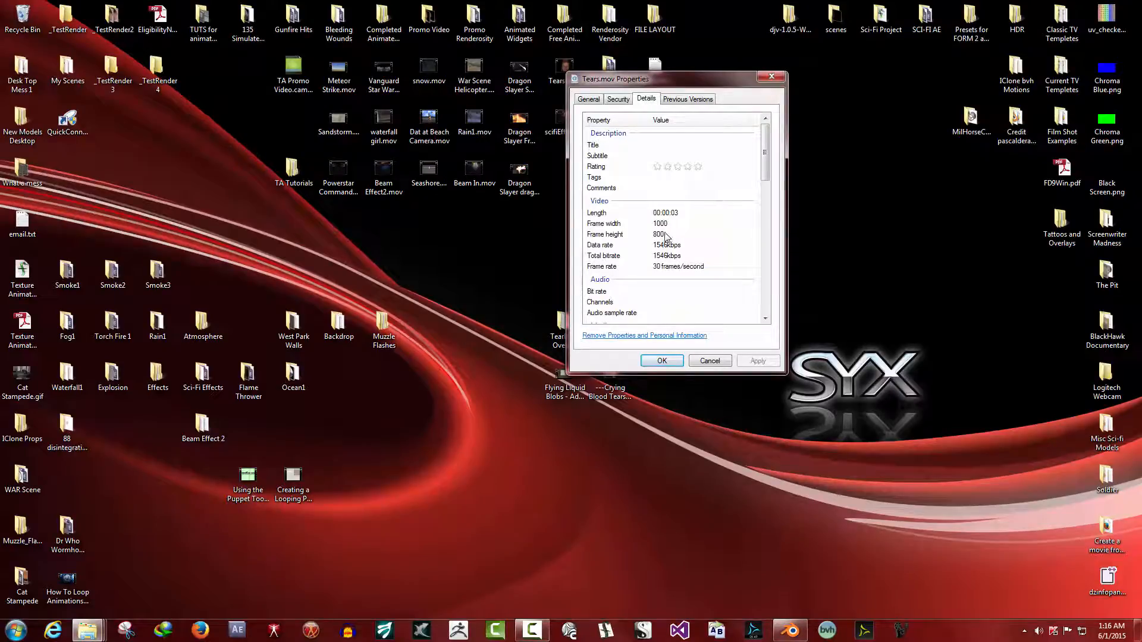
click(710, 361)
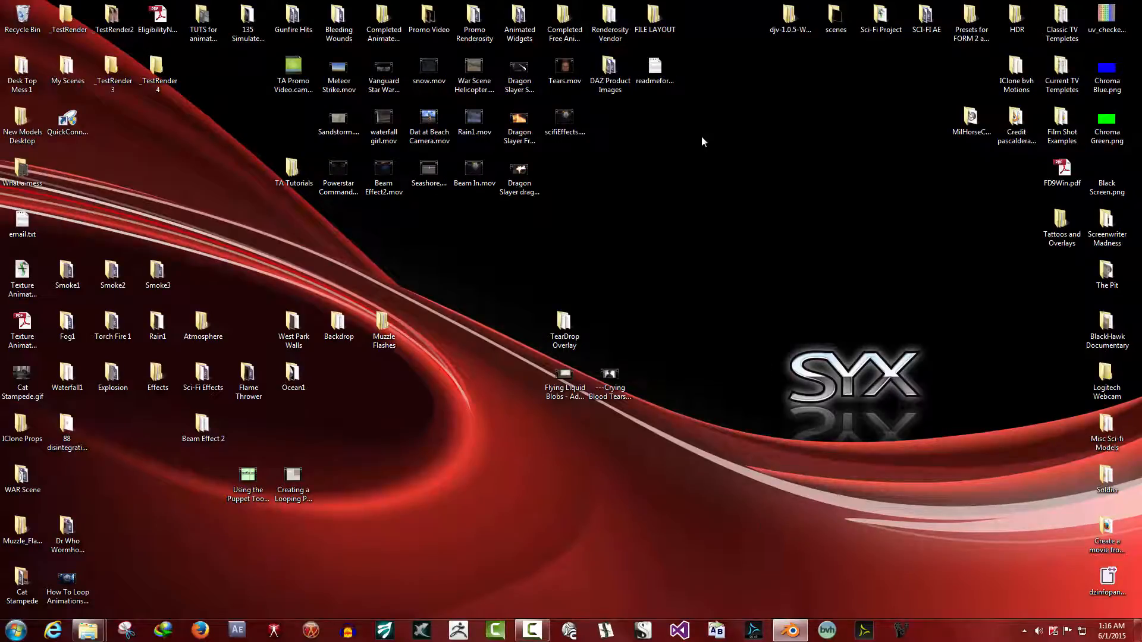
Return to Blender and set the render resolution to 1000 by 800 px at 100% scale
click(802, 634)
click(1026, 274)
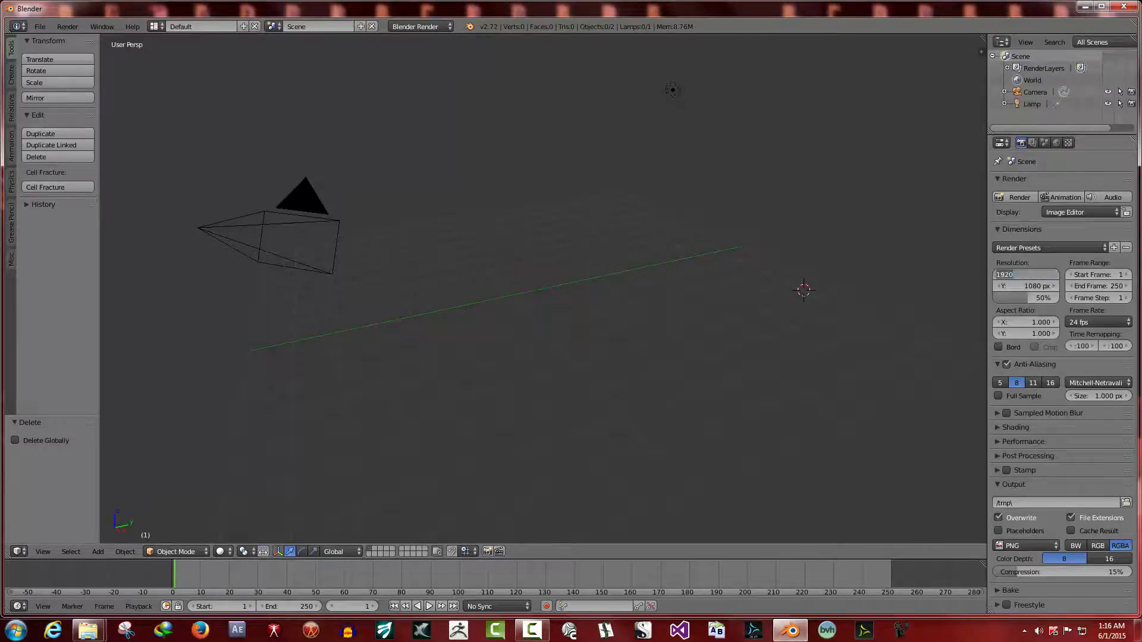
text(1000)
click(1041, 286)
click(1040, 288)
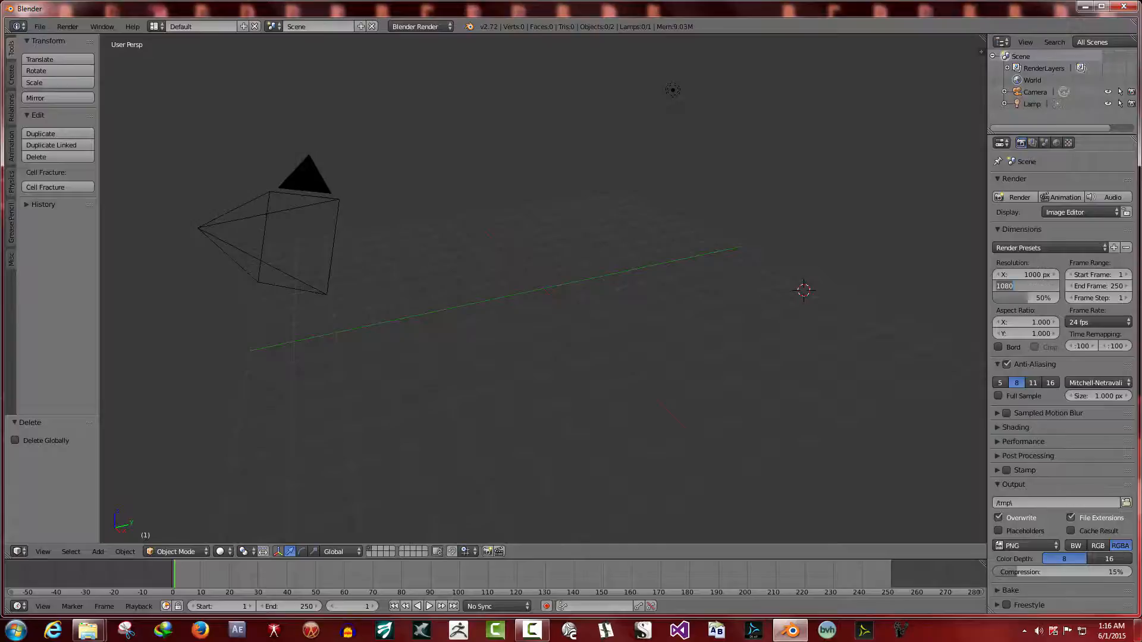
text(800)
click(1044, 265)
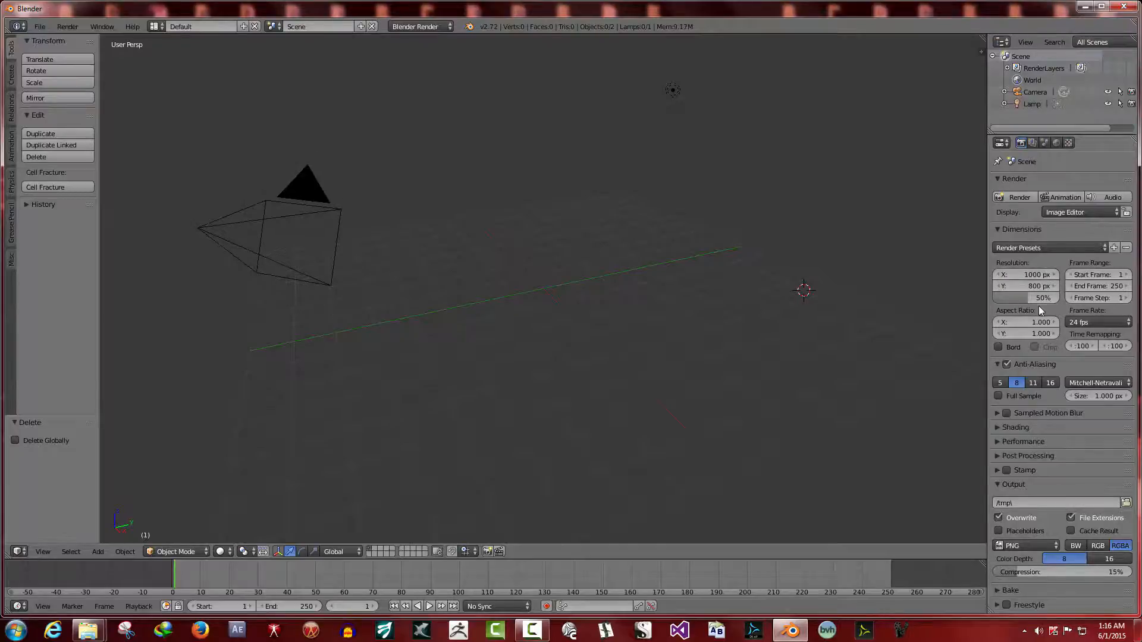
drag(1026, 300, 1056, 299)
Set the render start frame to 0 and the frame rate to 30 fps
click(1070, 275)
click(1112, 322)
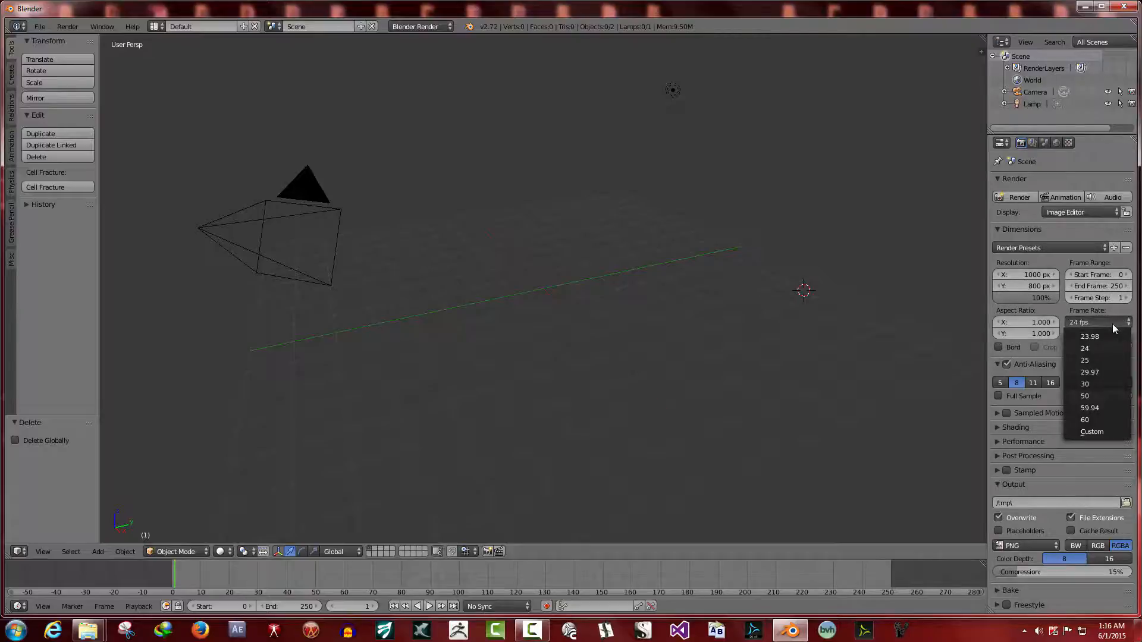
click(1101, 384)
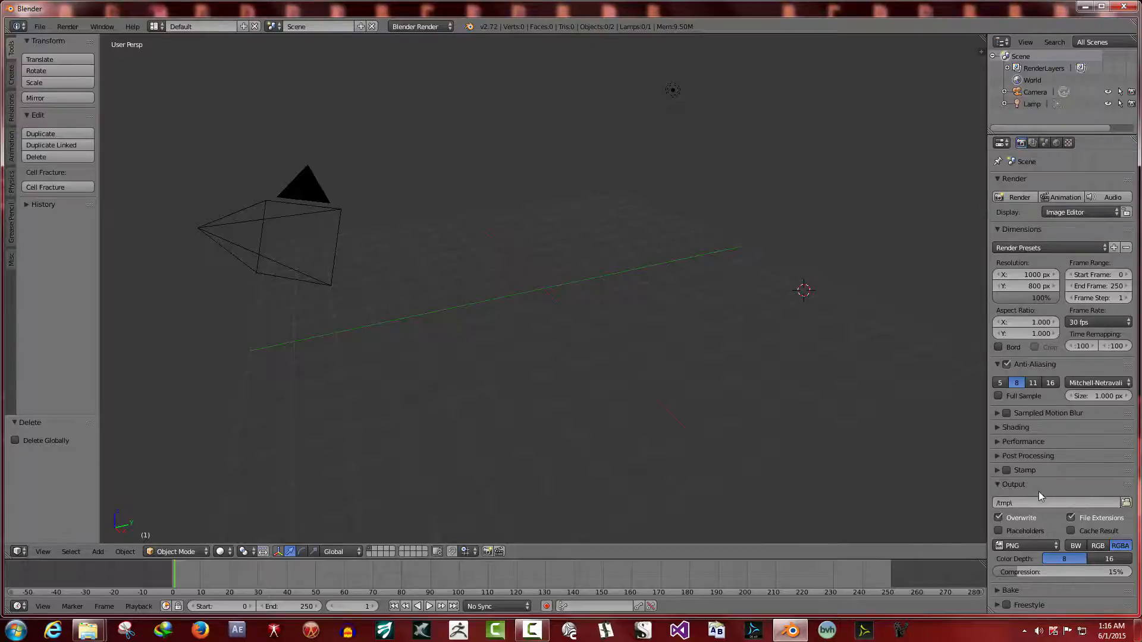
Set the render output format to JPEG with 100% quality
click(1030, 544)
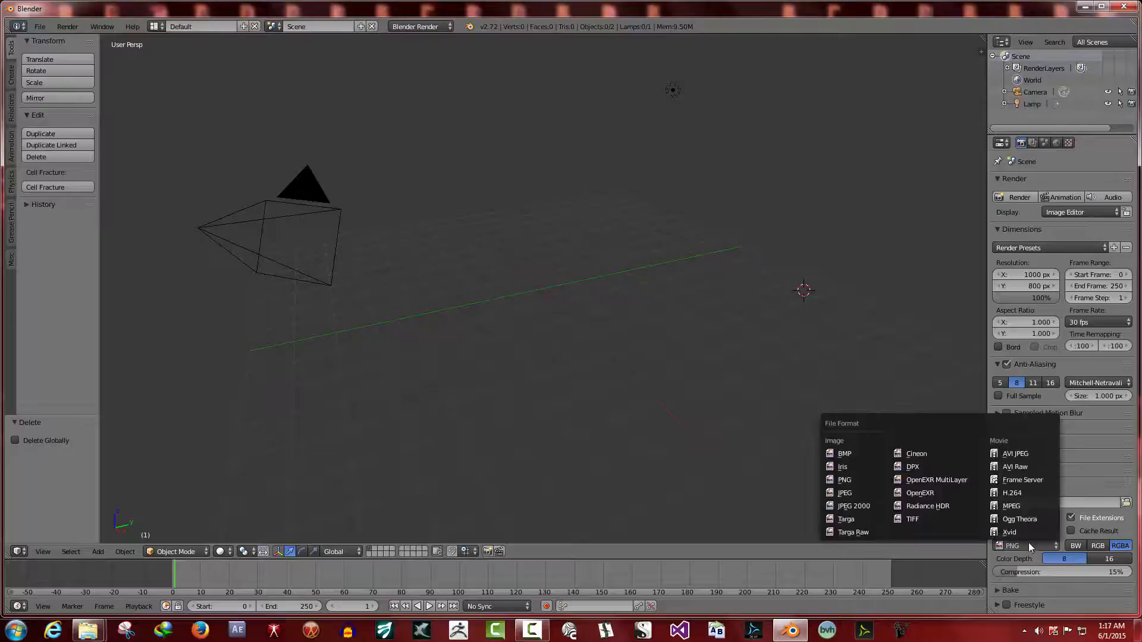
click(854, 492)
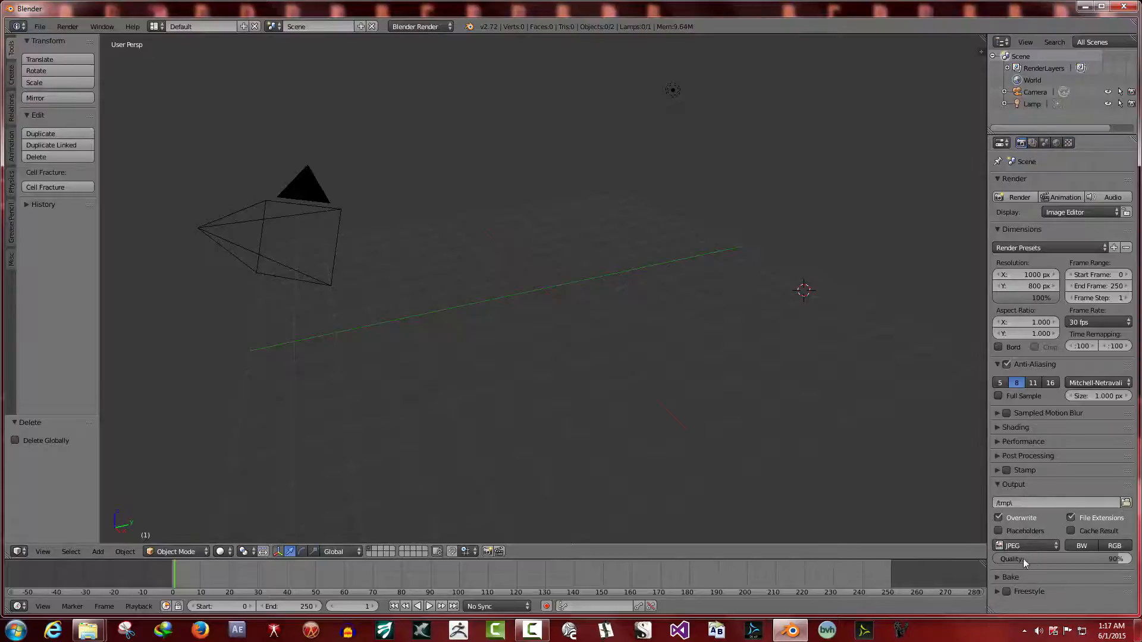
drag(1120, 565, 1130, 565)
Set the render output location to the _TestRender 3 folder with the file name prefix face_
click(1126, 503)
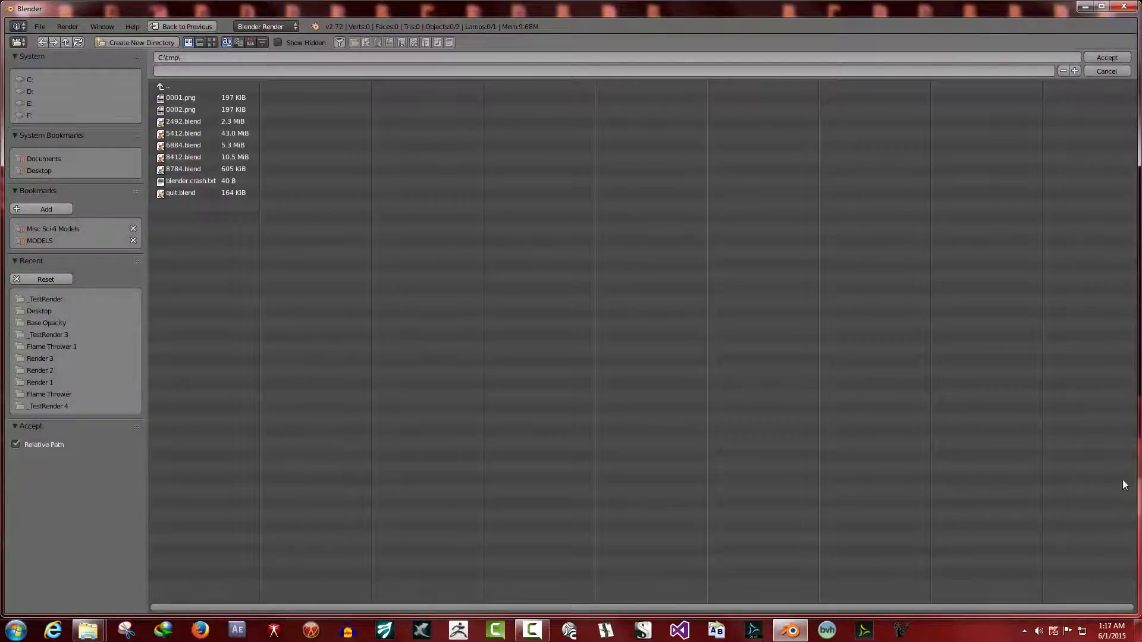
click(1105, 73)
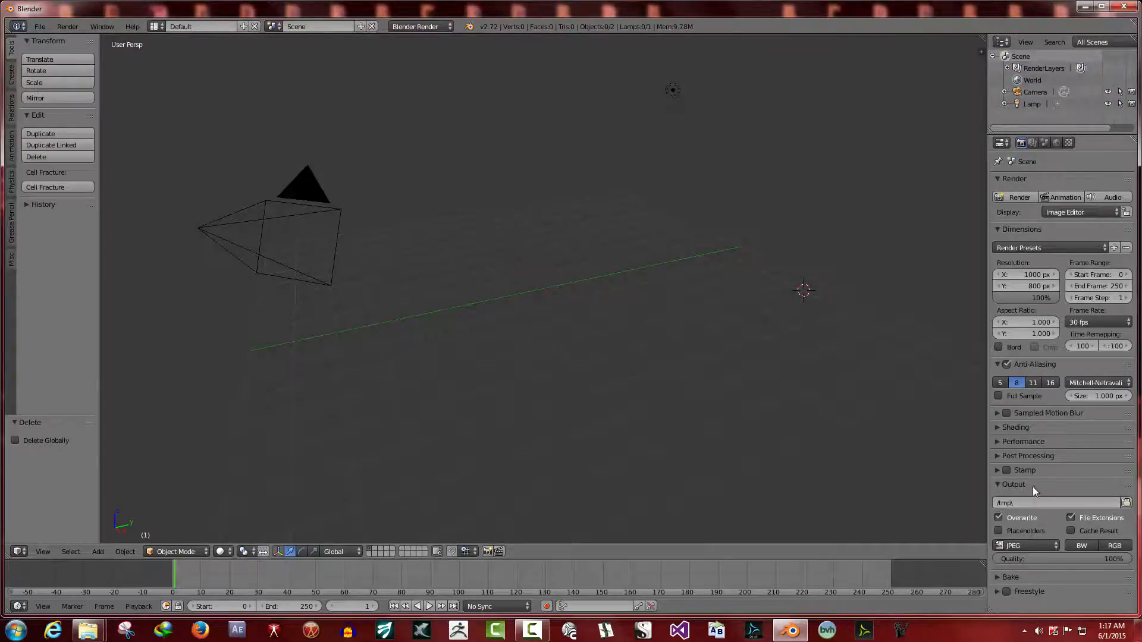
click(1125, 504)
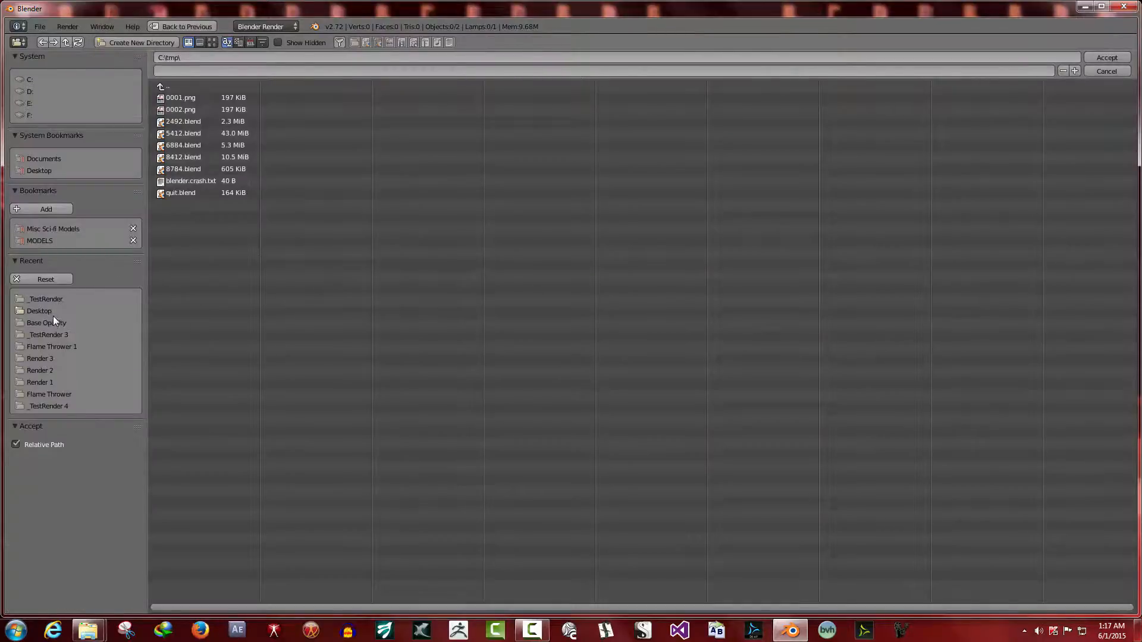
click(45, 335)
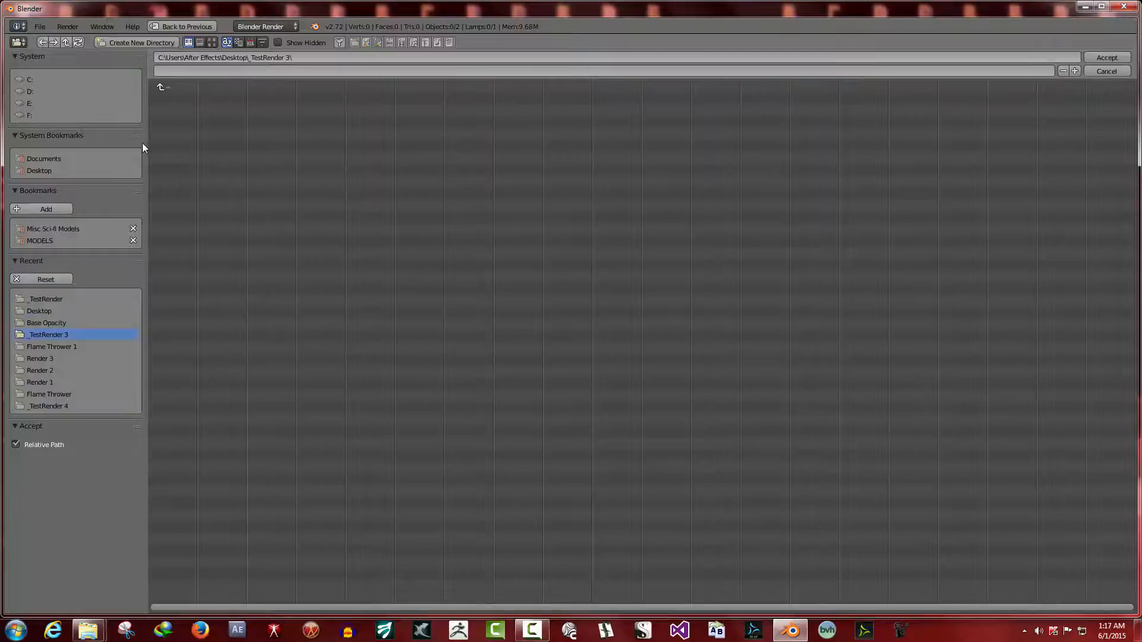
click(199, 71)
text(face_)
click(1109, 58)
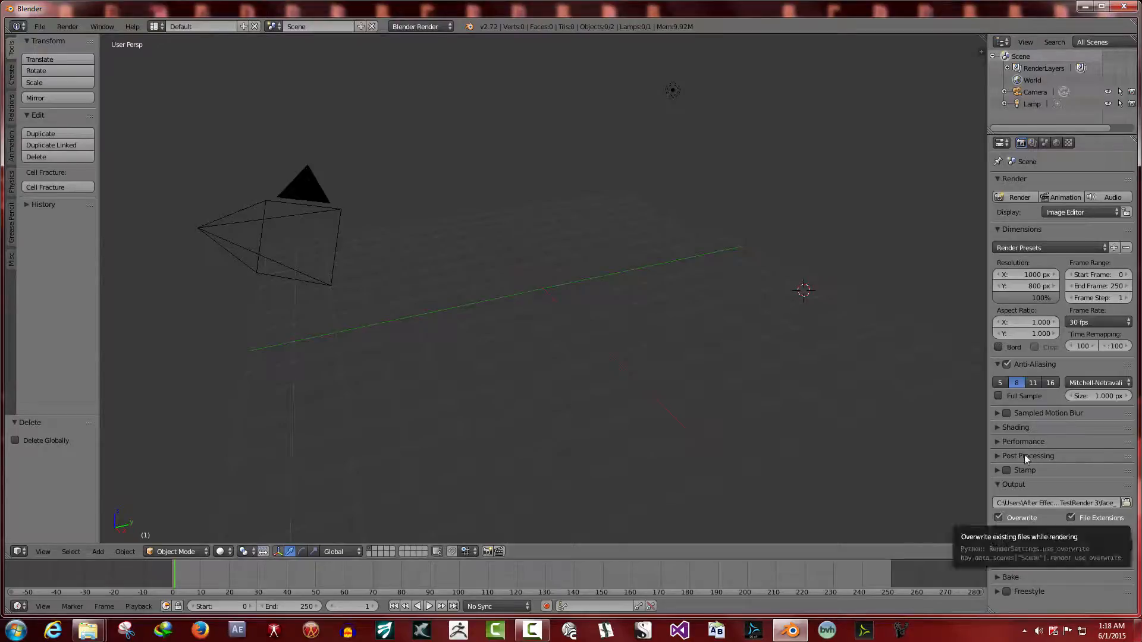
Switch to the Video Editing screen layout and move the playhead to frame 0
click(162, 28)
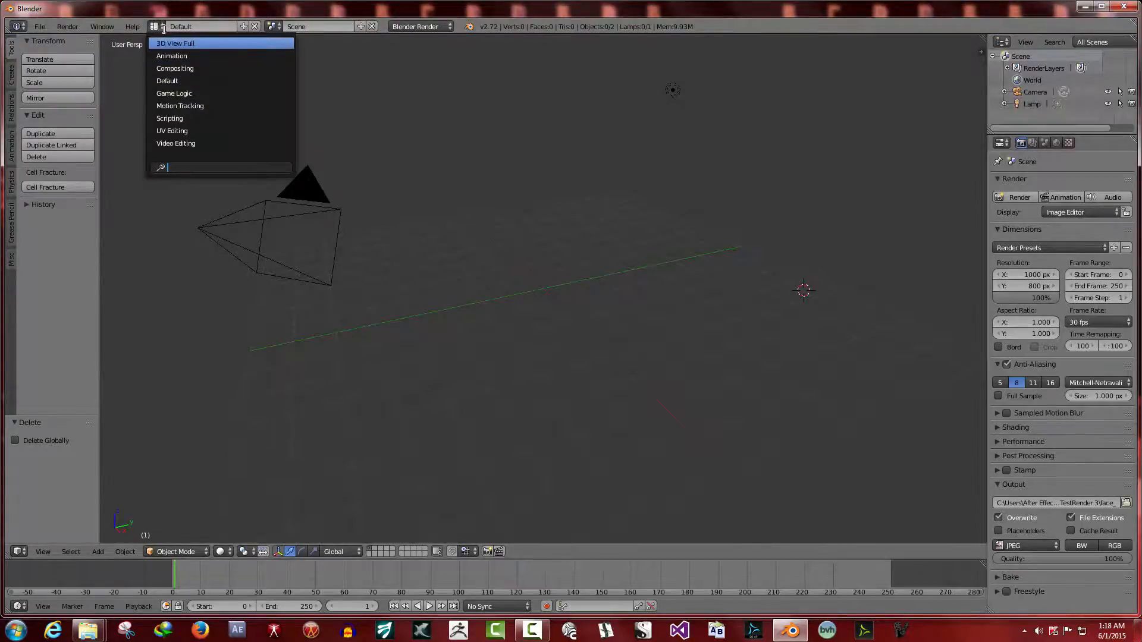
click(178, 143)
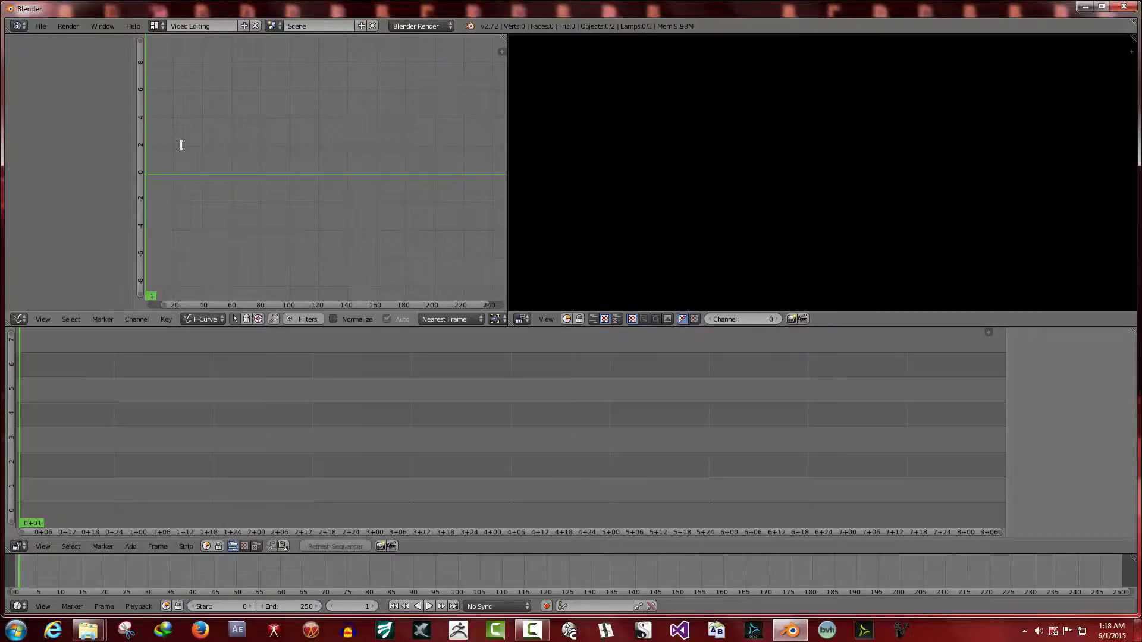
click(393, 607)
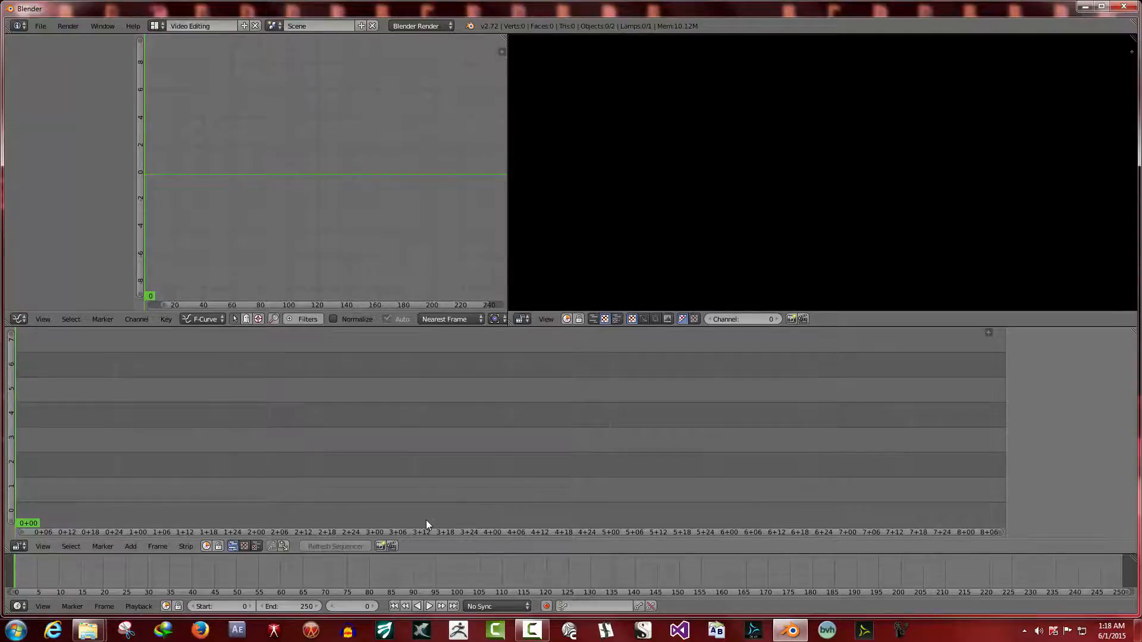
Add Tears.mov from the Desktop folder as a movie strip starting at frame 0 on channel 1
click(130, 545)
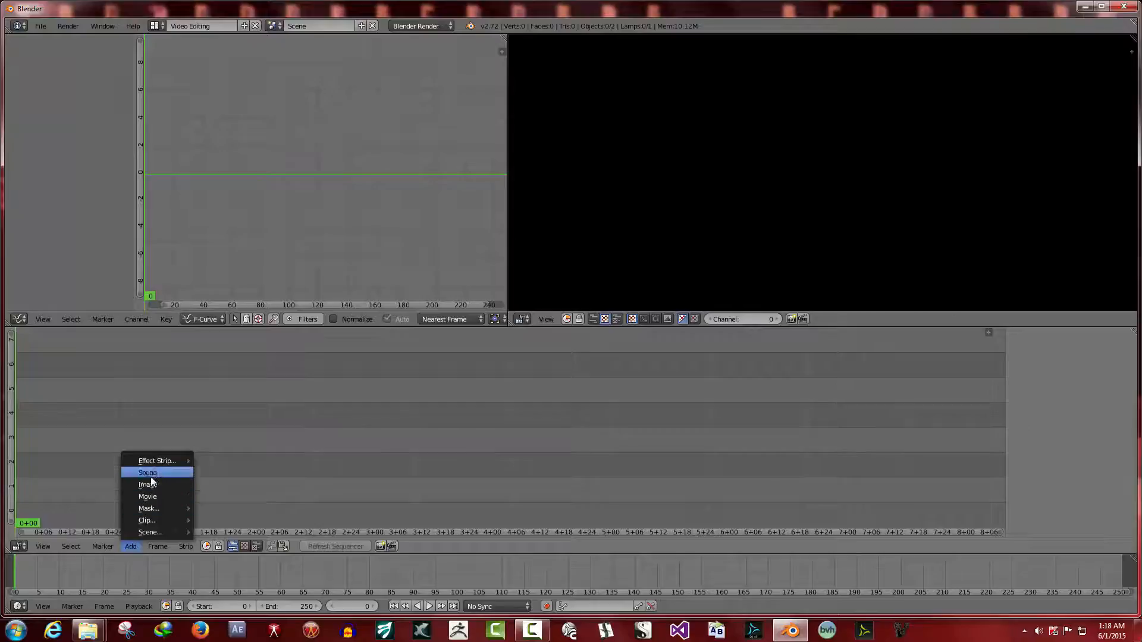
click(149, 498)
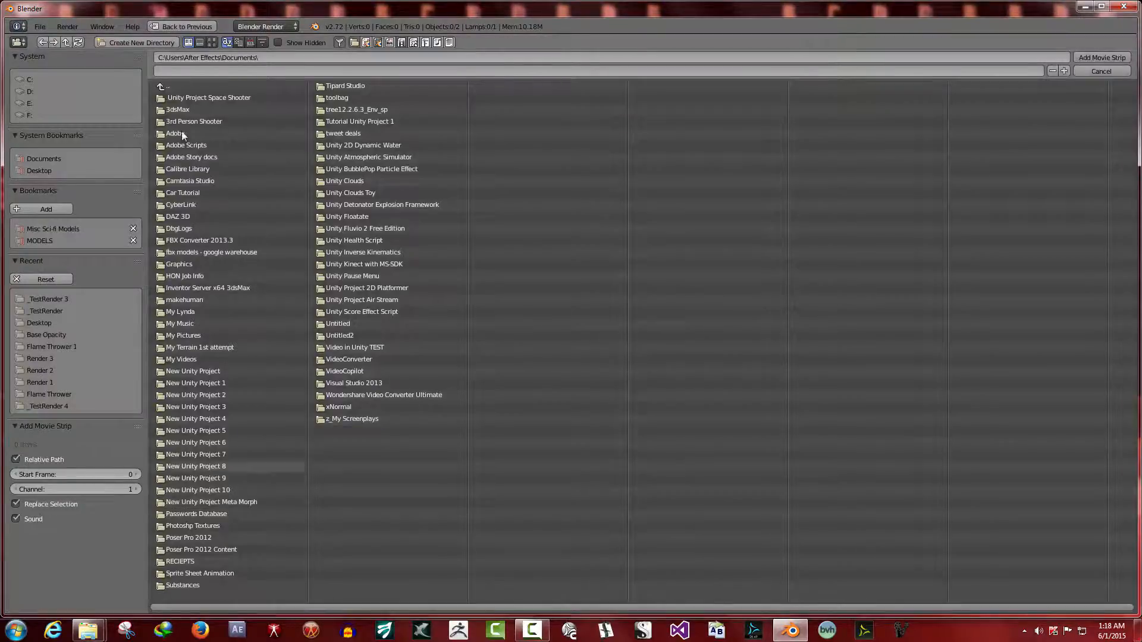
click(31, 170)
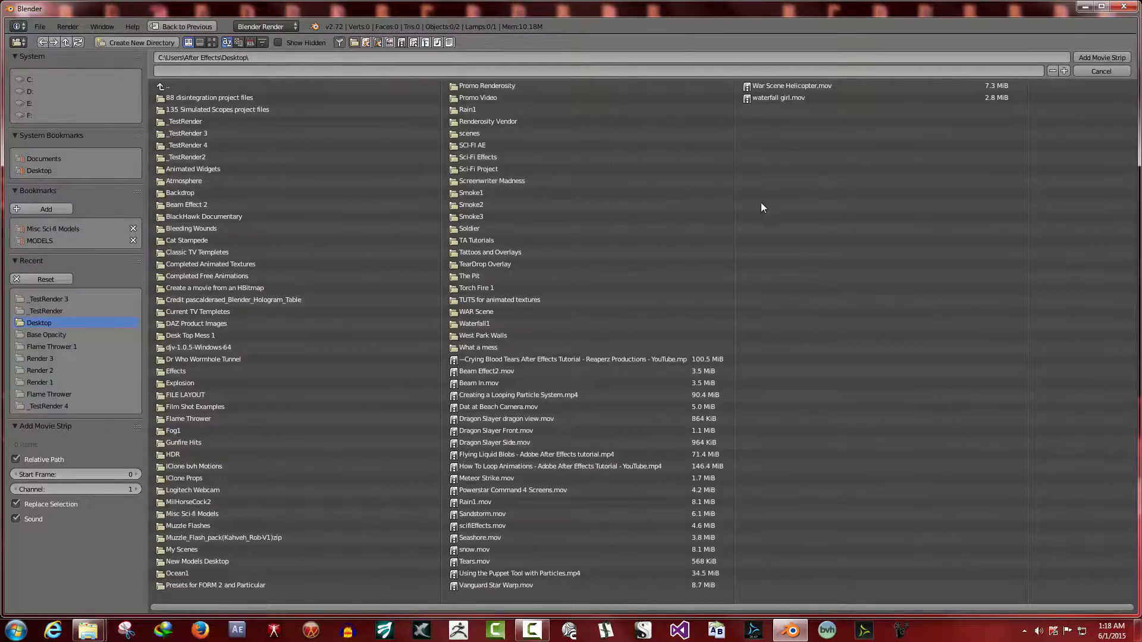
click(476, 562)
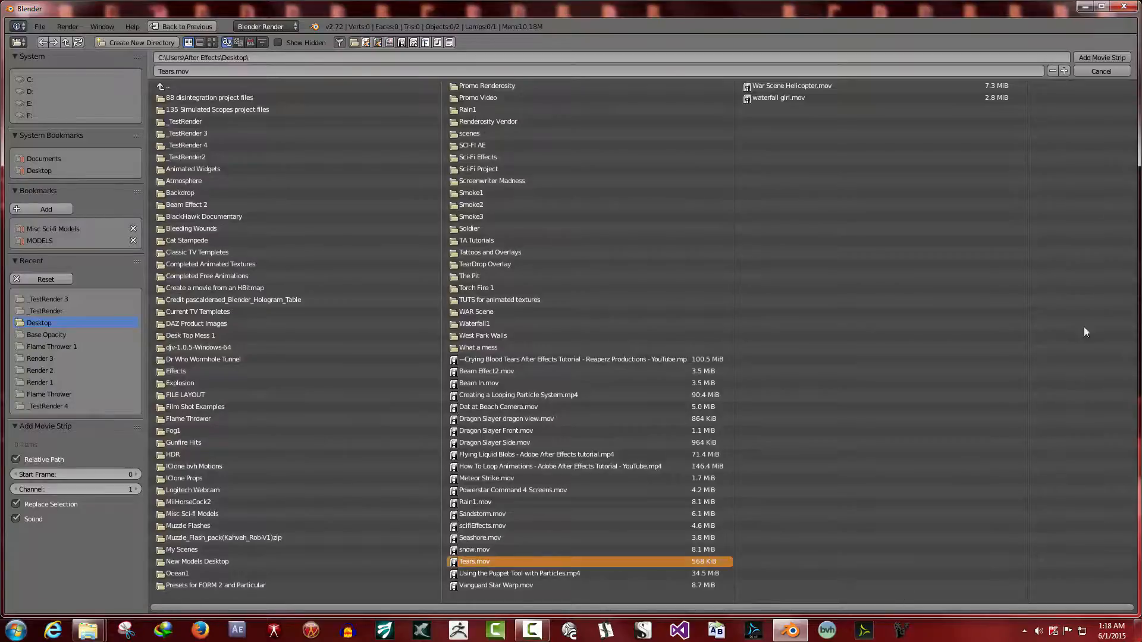
click(1090, 58)
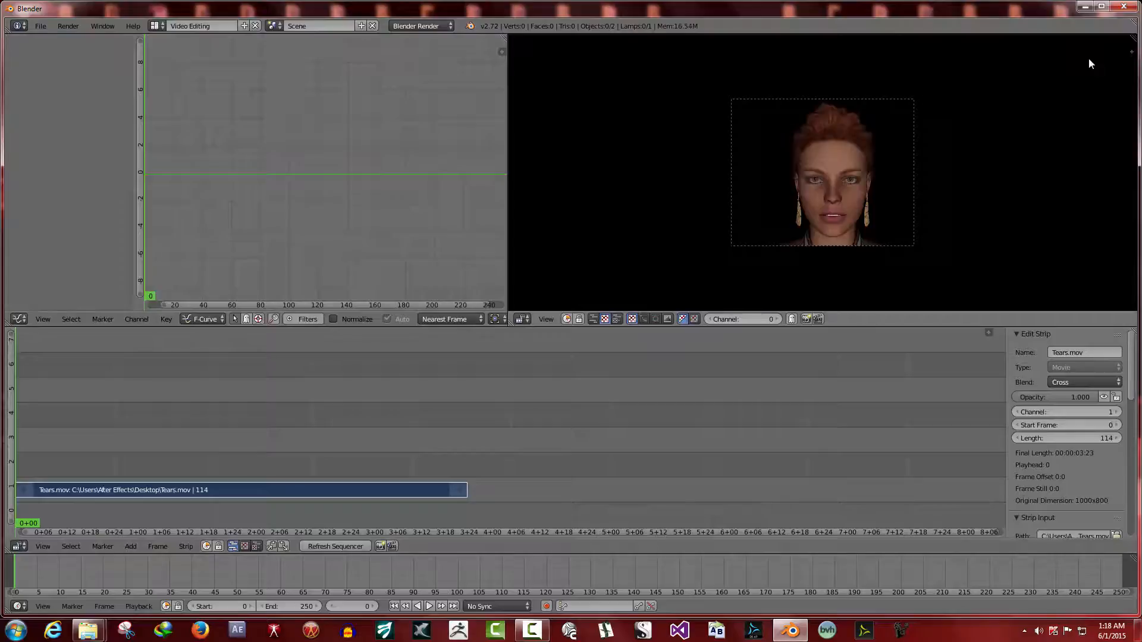
Move the playhead around the end of the Tears.mov strip to find the last frame that still shows an image
click(465, 469)
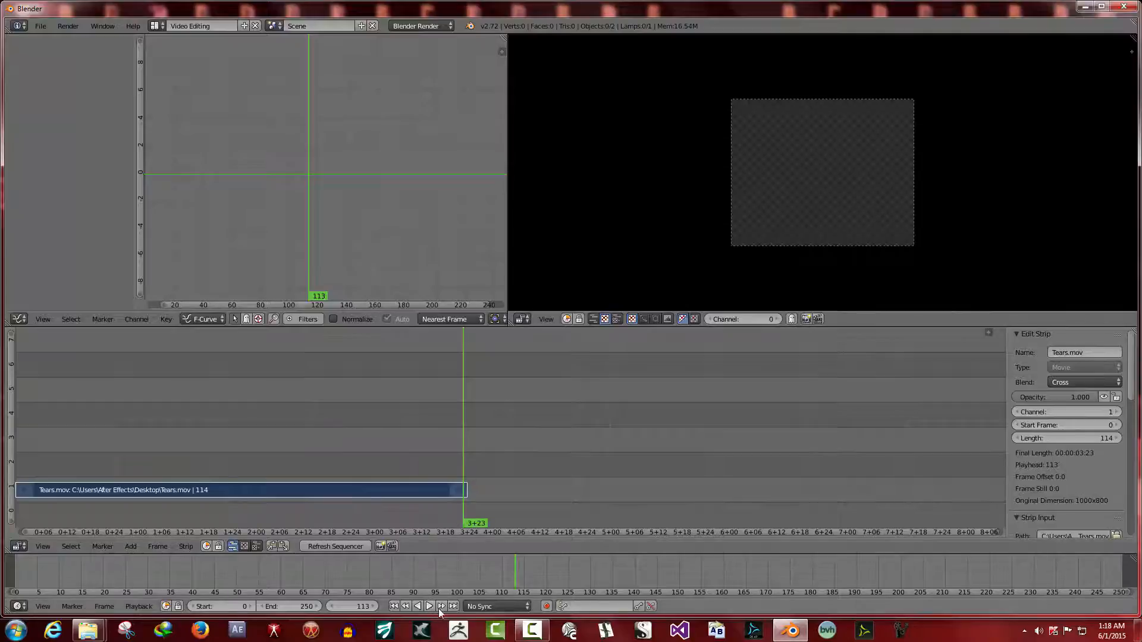
click(466, 466)
drag(448, 497, 464, 469)
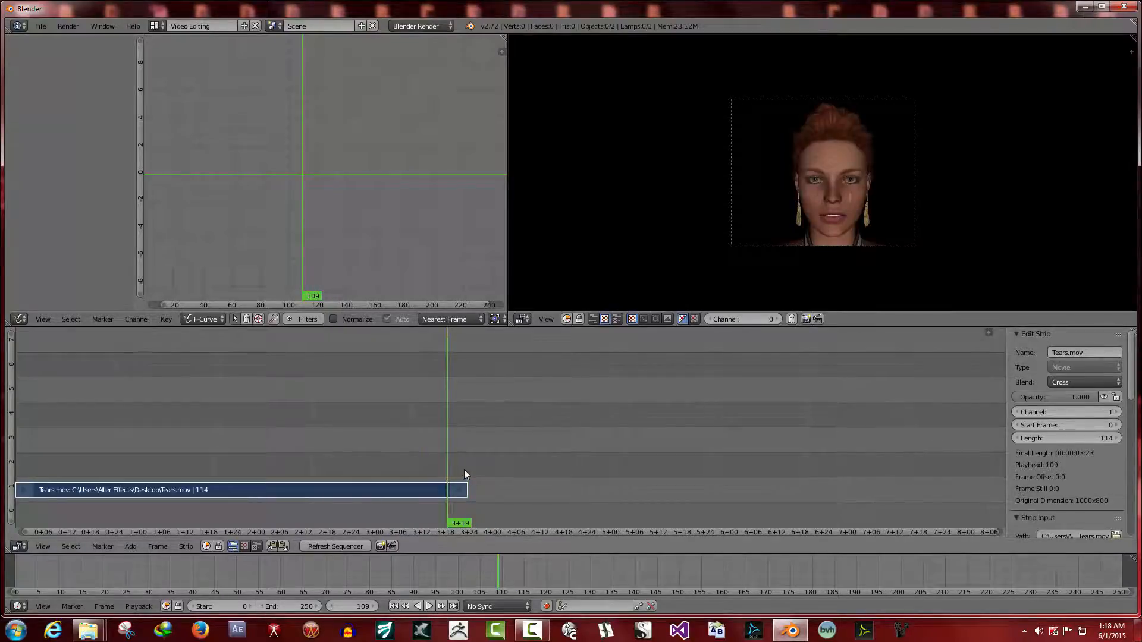
click(407, 605)
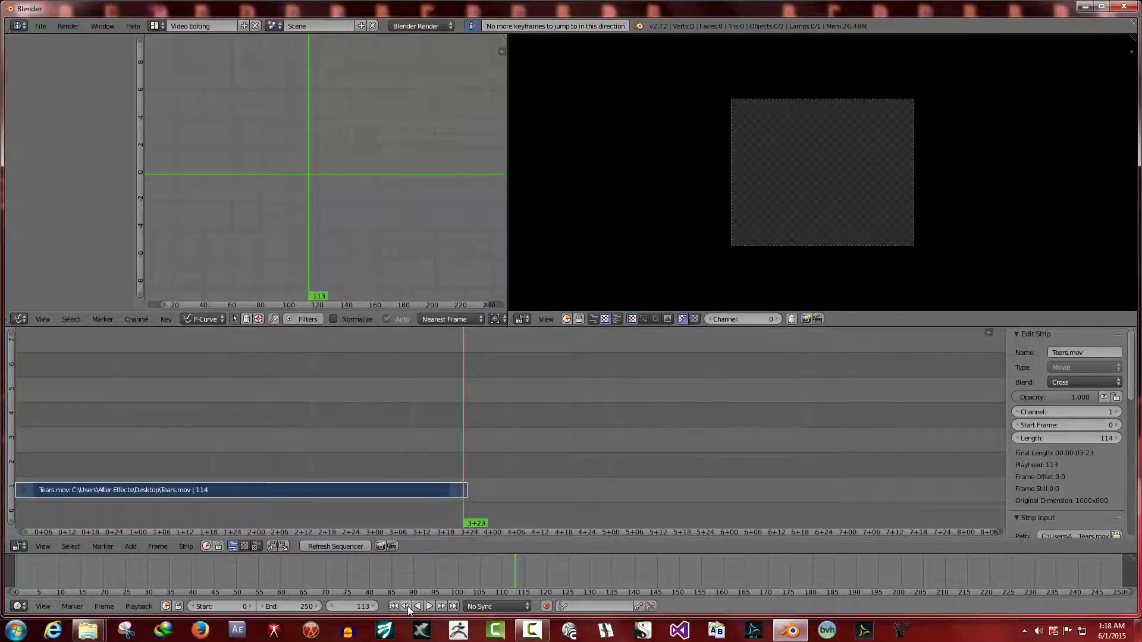
click(461, 475)
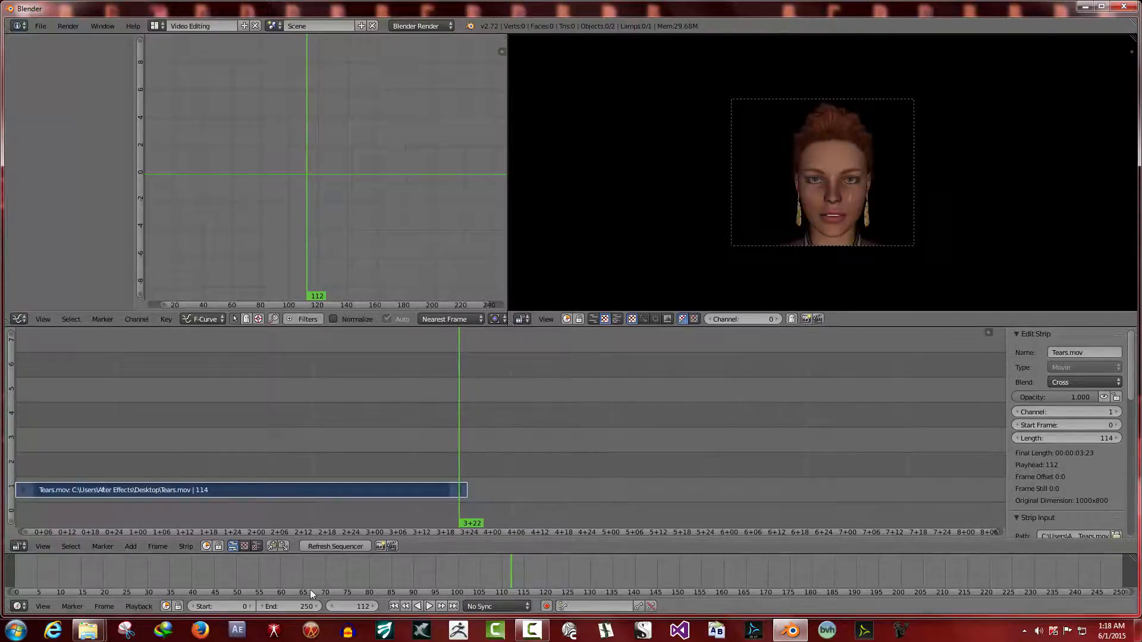
click(375, 606)
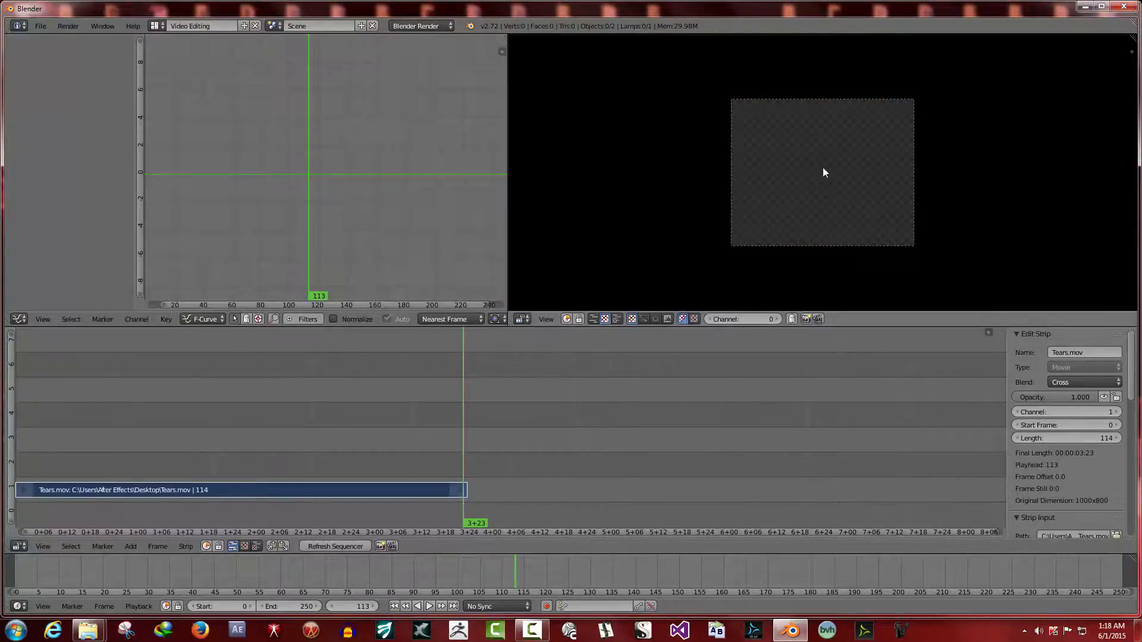
click(332, 606)
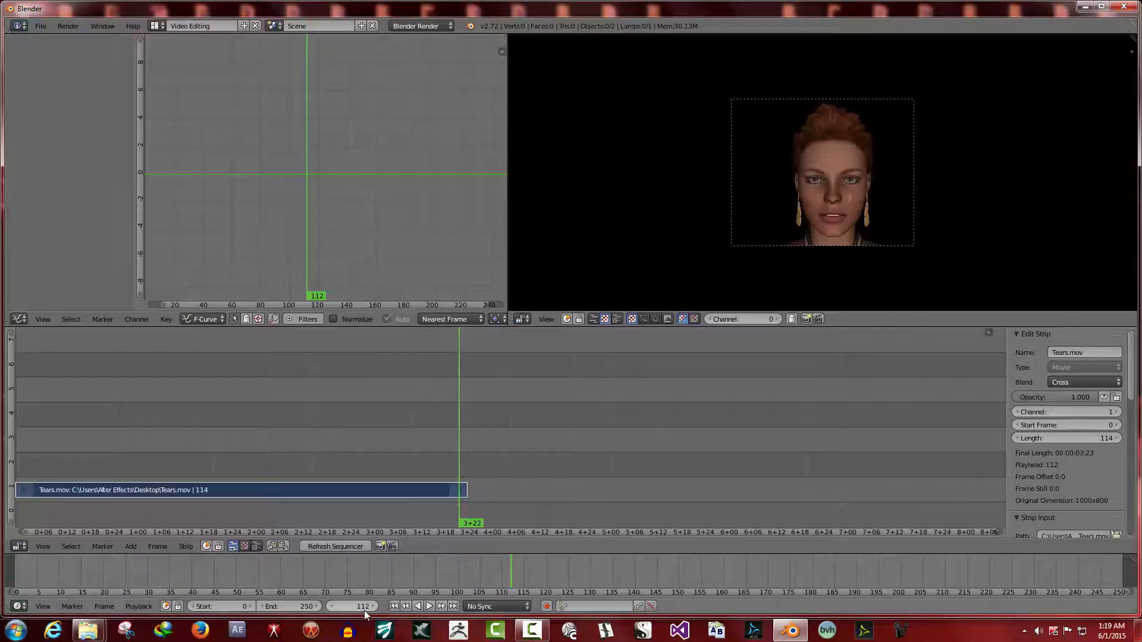
Switch back to the Default screen layout
click(163, 26)
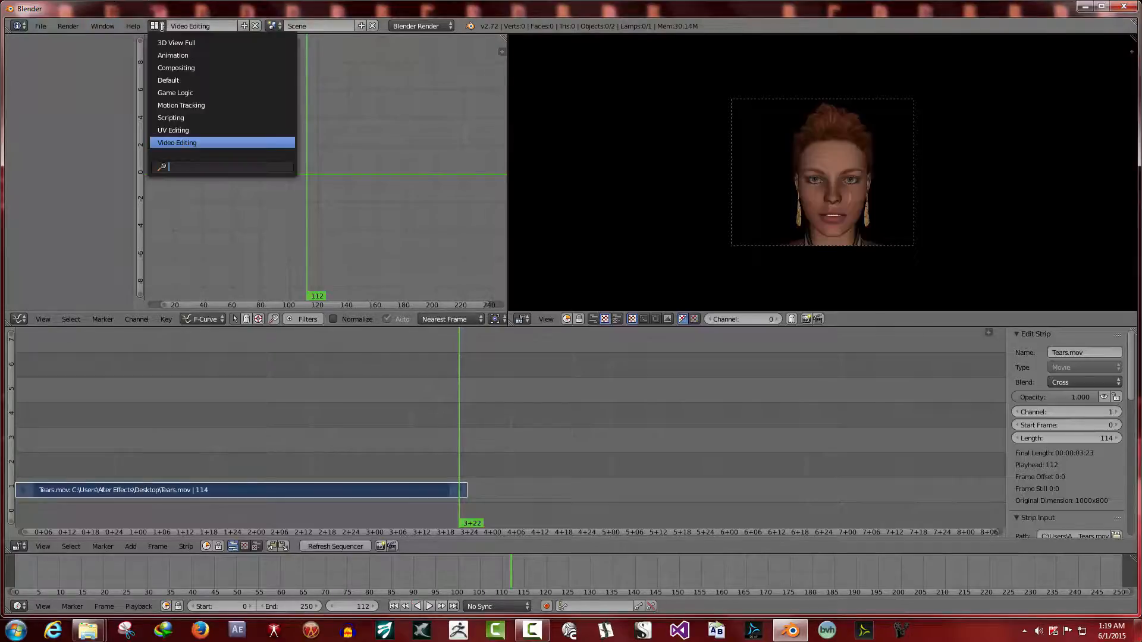
click(167, 79)
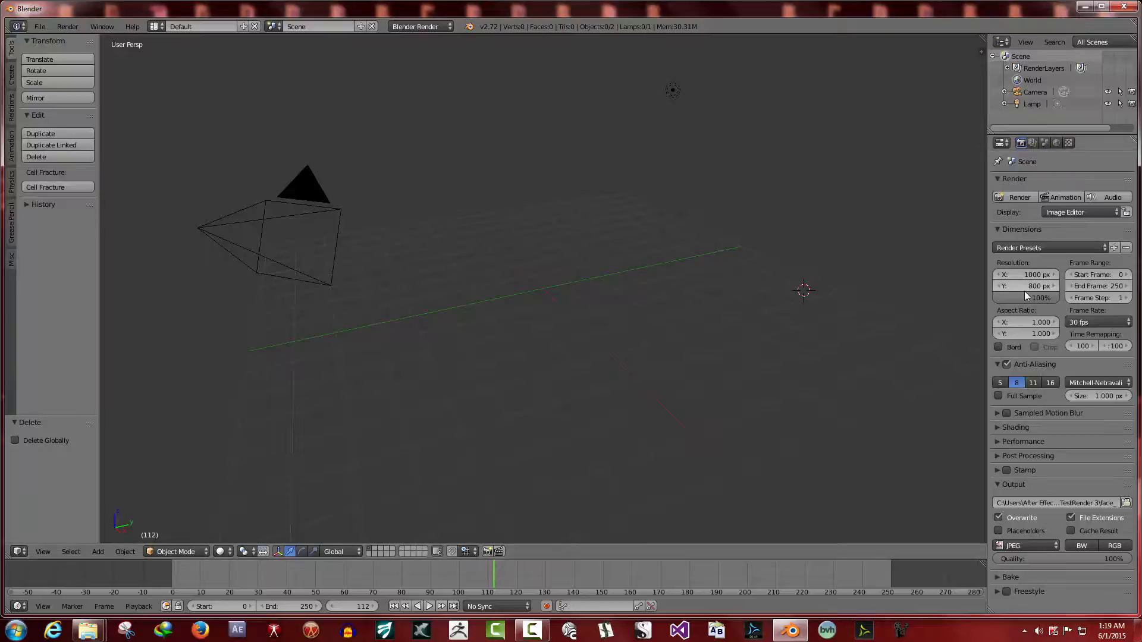
Set the render end frame to 112 and switch back to the Video Editing screen layout
click(1112, 288)
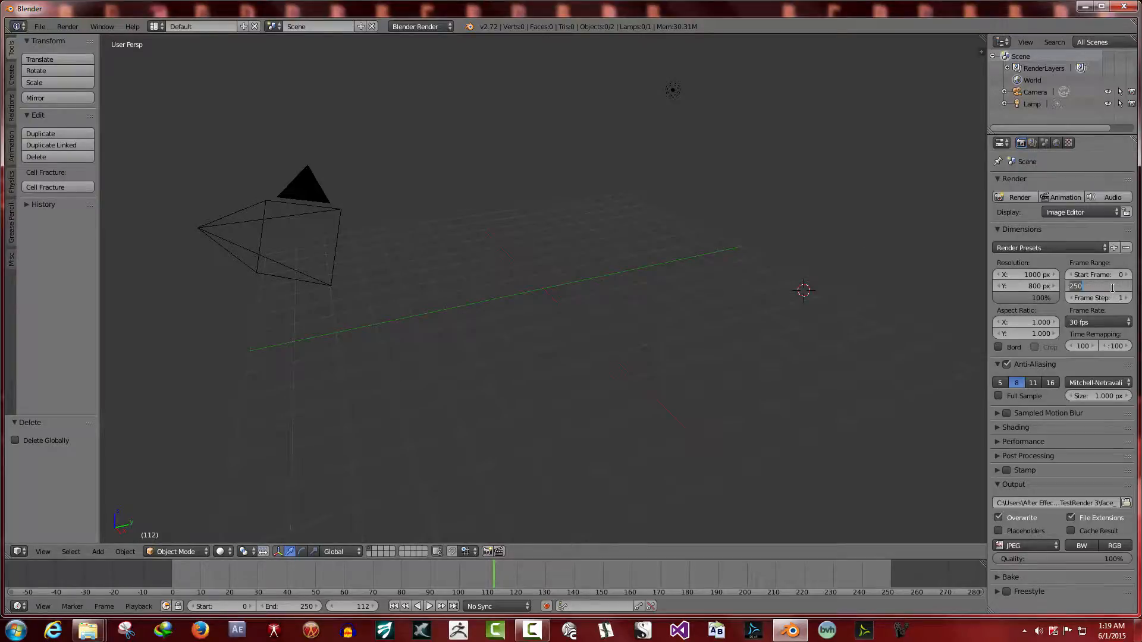
text(112)
key(Return)
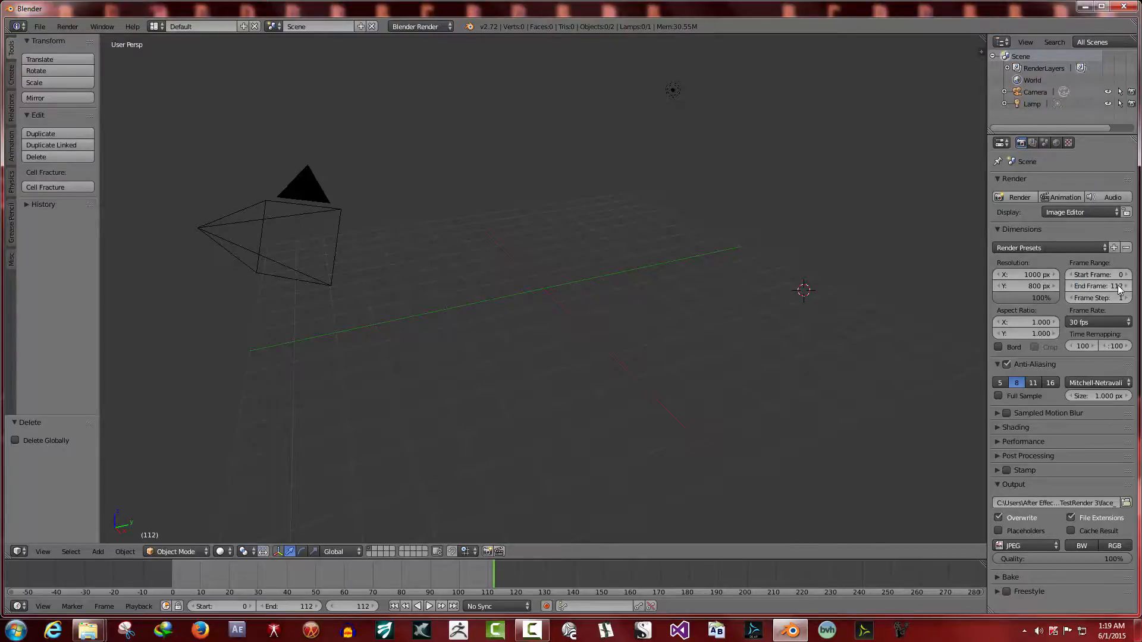
click(157, 27)
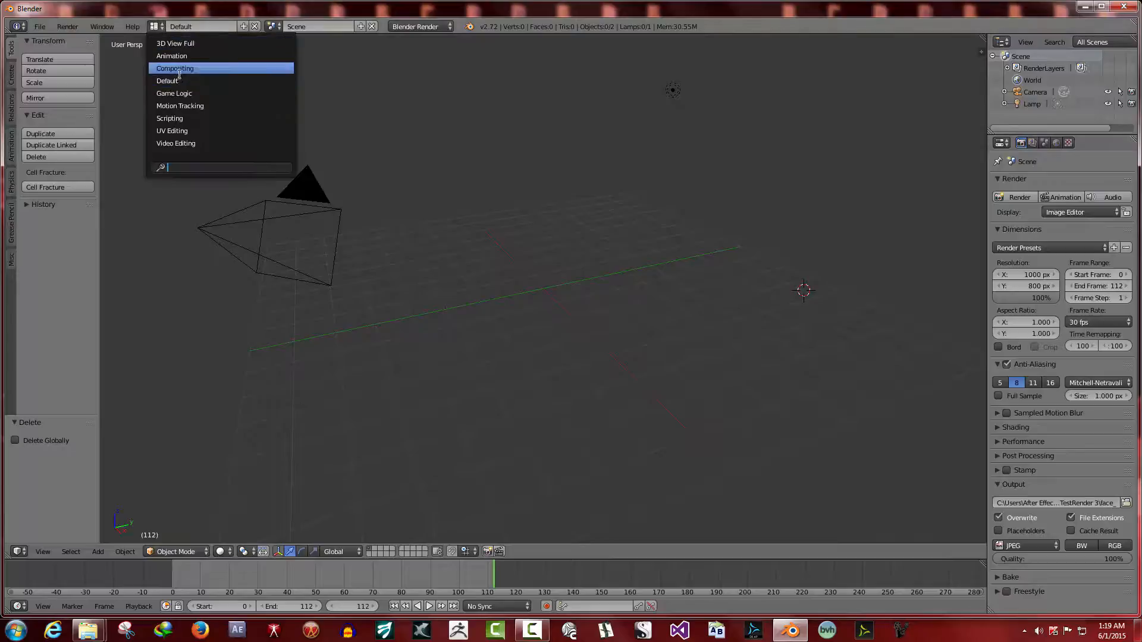
click(176, 143)
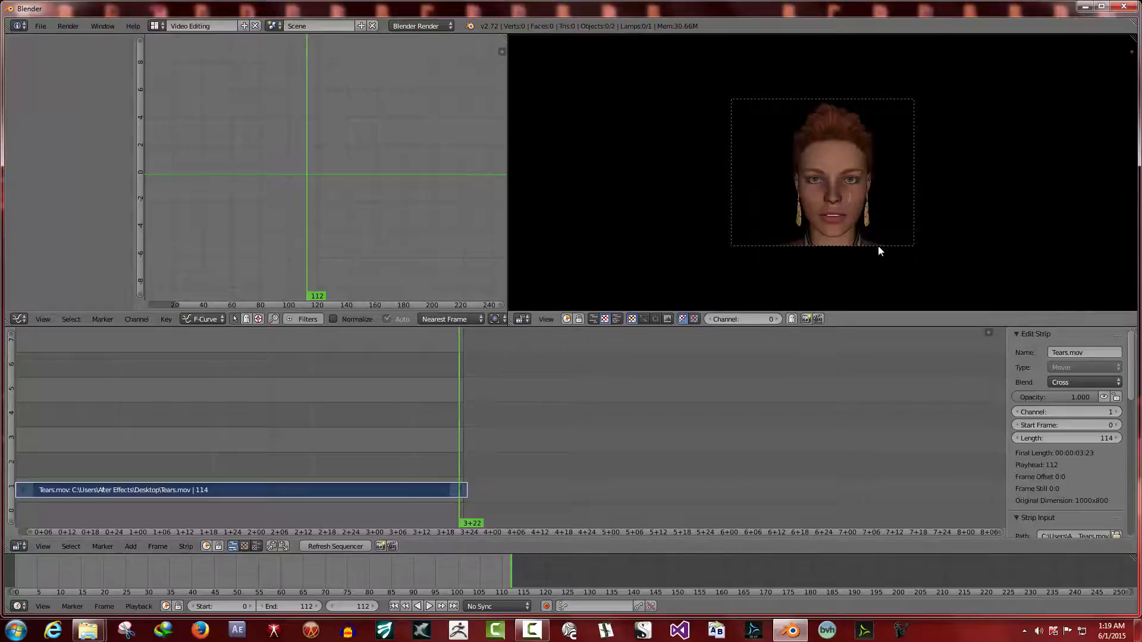
Play the Tears.mov strip from its first frame in the enlarged preview, stopping playback after checking it
scroll(878, 246, up, 2)
scroll(863, 301, up, 1)
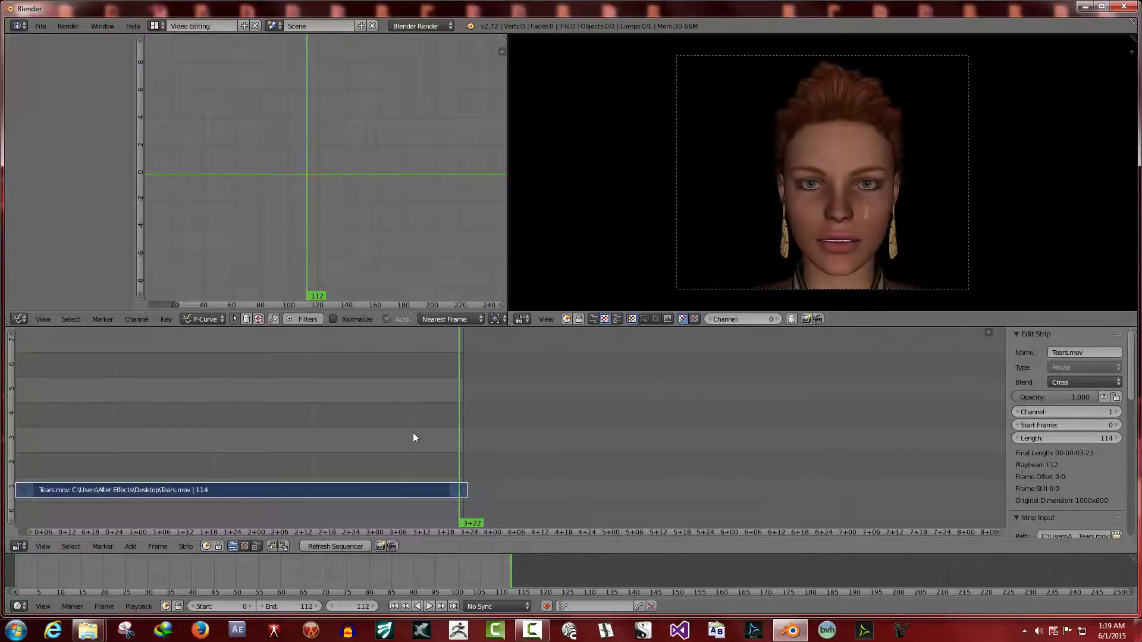
click(395, 608)
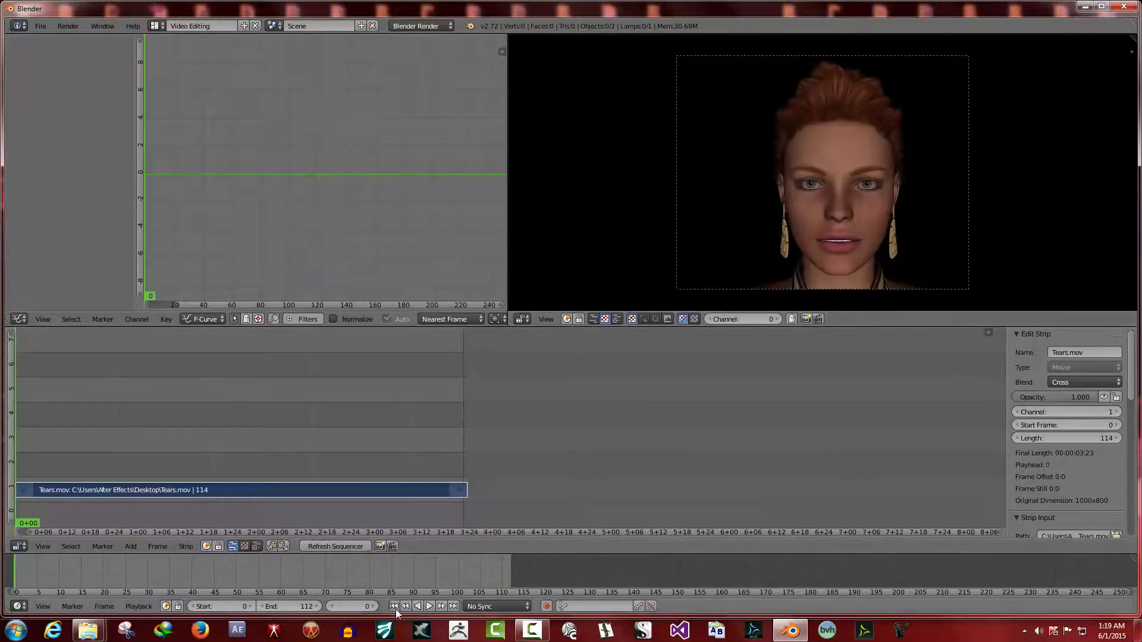
click(429, 606)
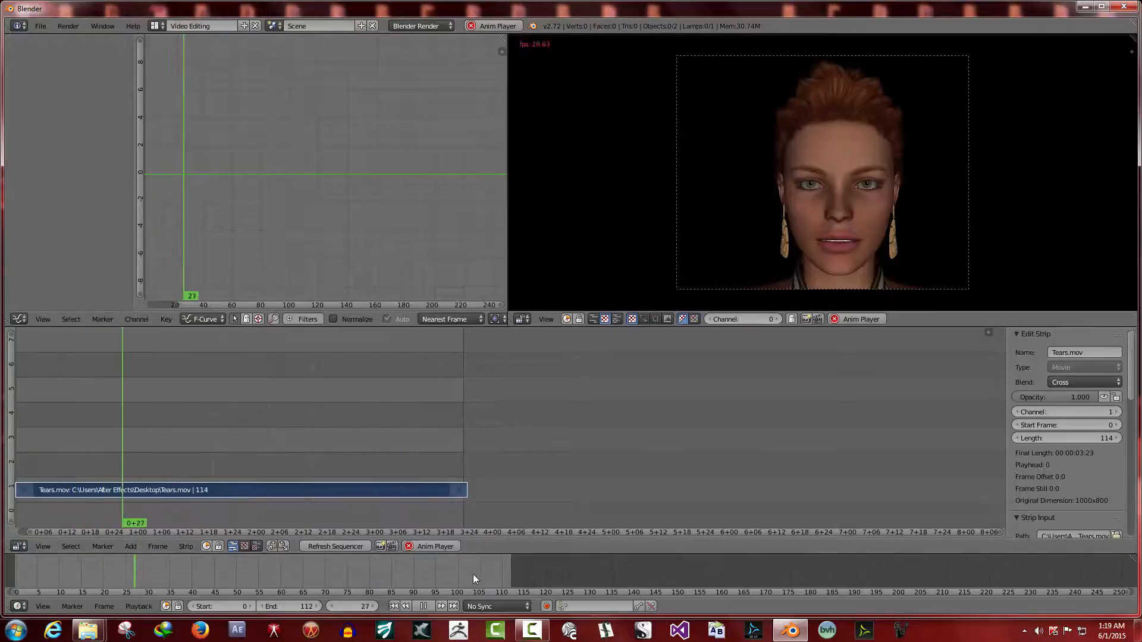
click(424, 606)
Return the playhead to frame 0 and render the full animation
click(393, 606)
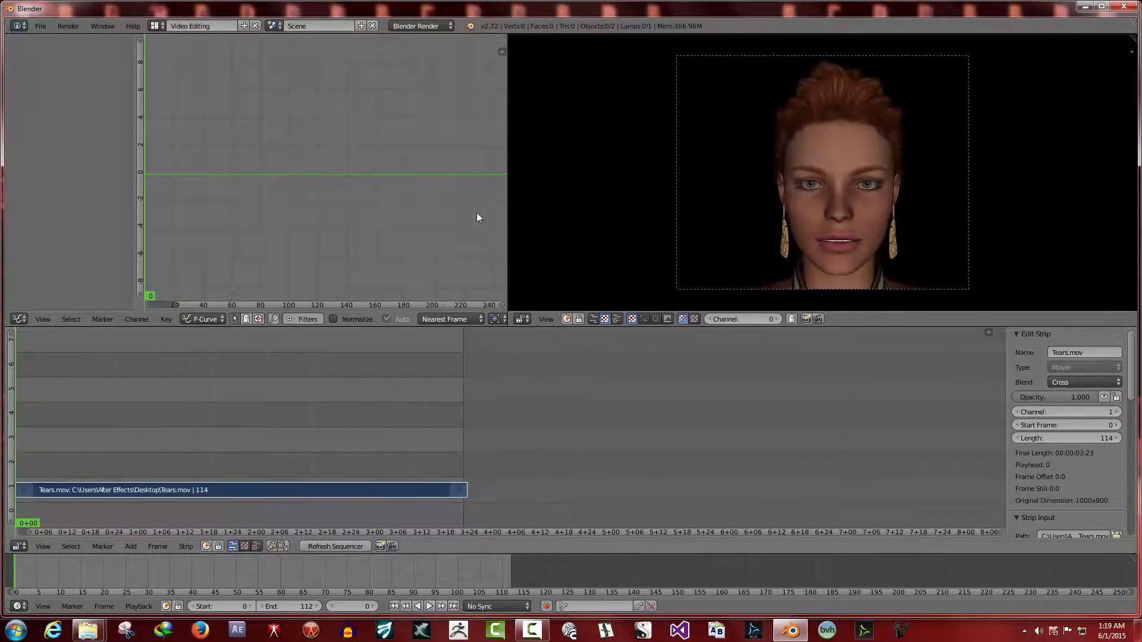
click(73, 26)
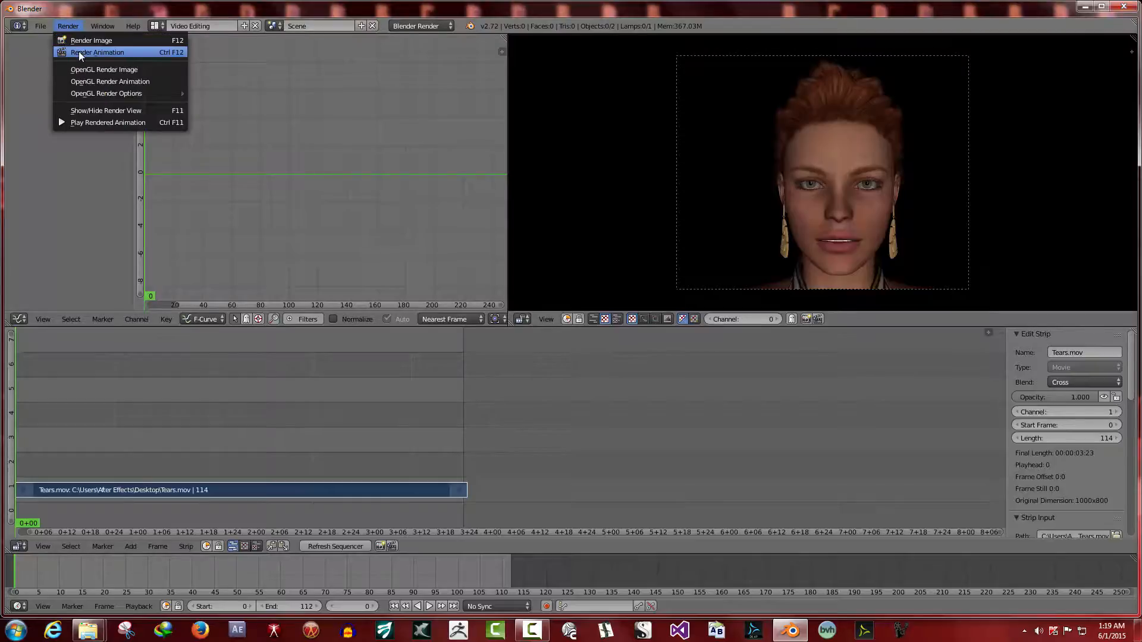
click(78, 52)
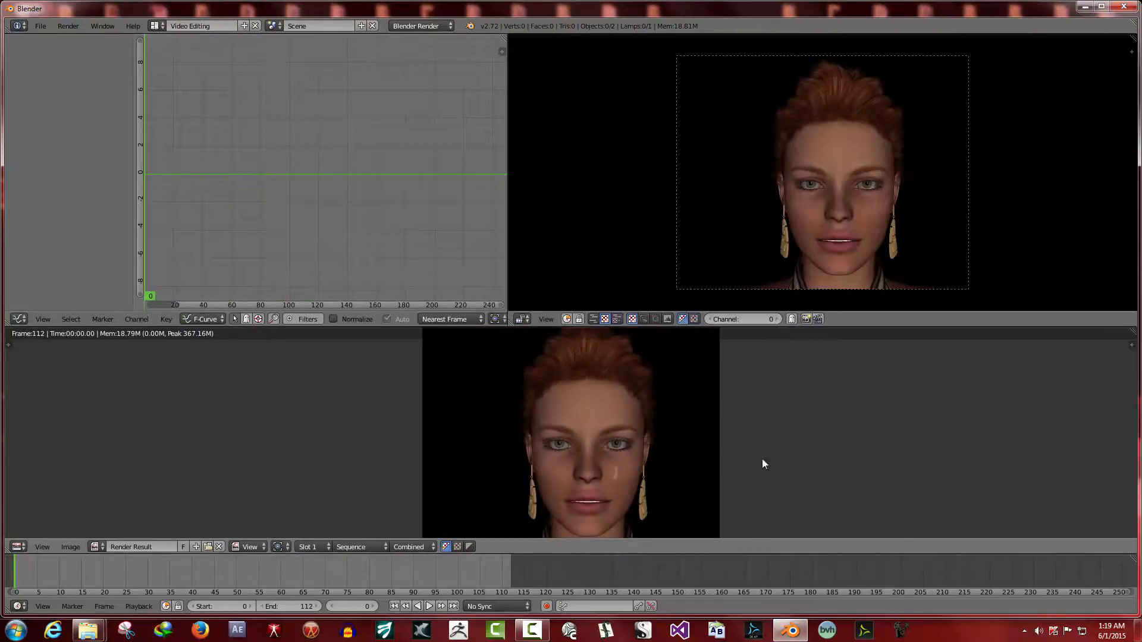
Switch to the desktop, open the _TestRender 3 folder and check the rendered JPEG files through face_0112.jpg
click(1091, 10)
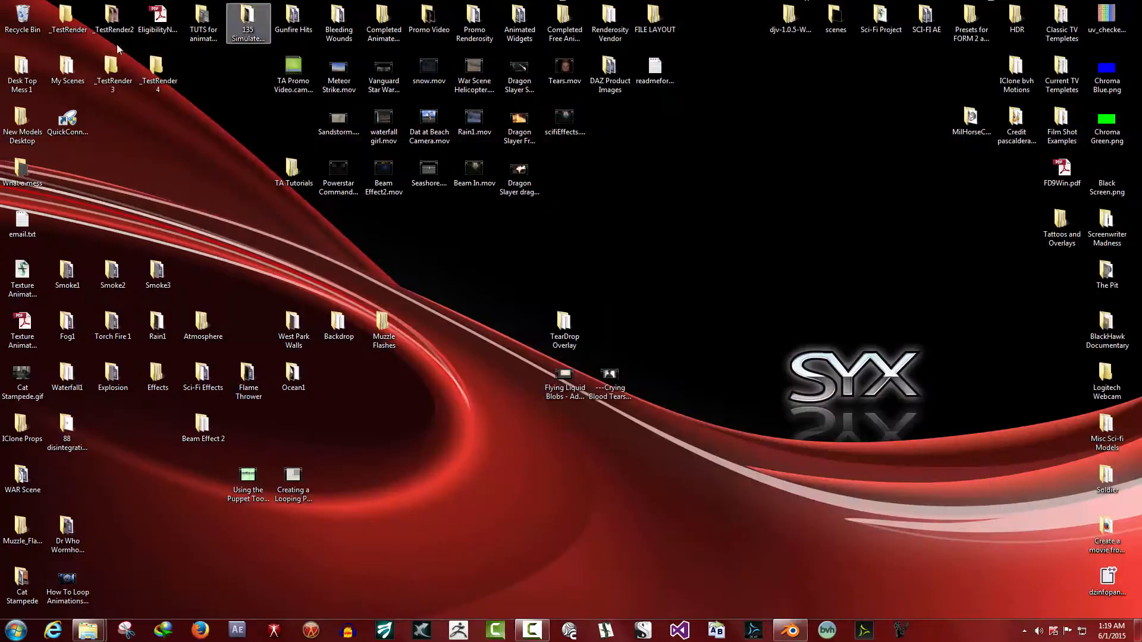
double_click(113, 83)
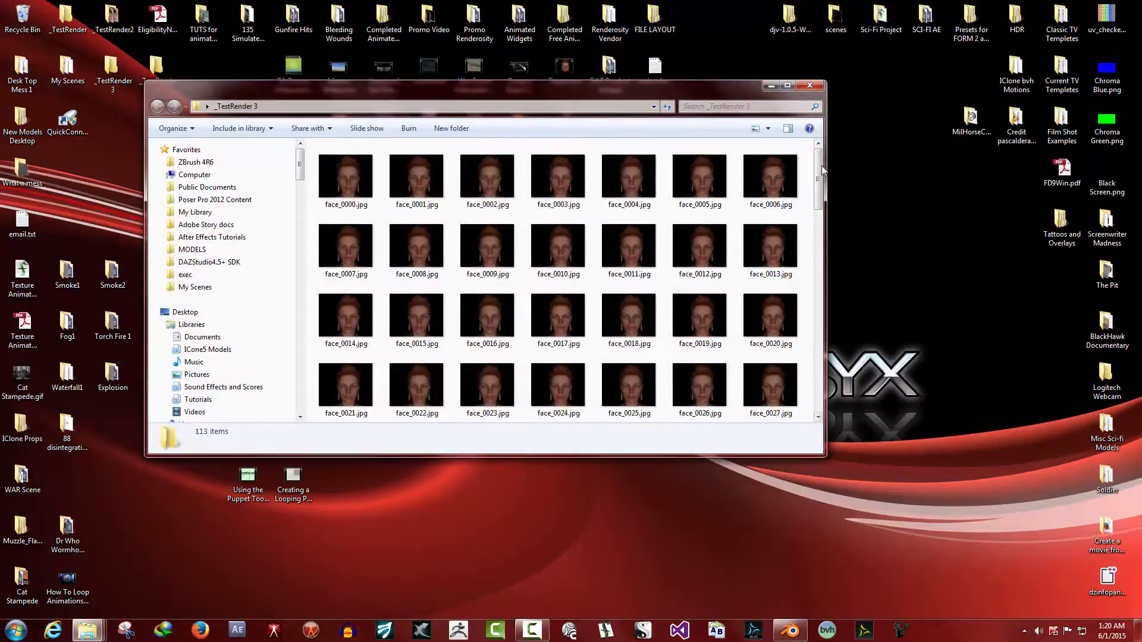
drag(820, 166, 837, 394)
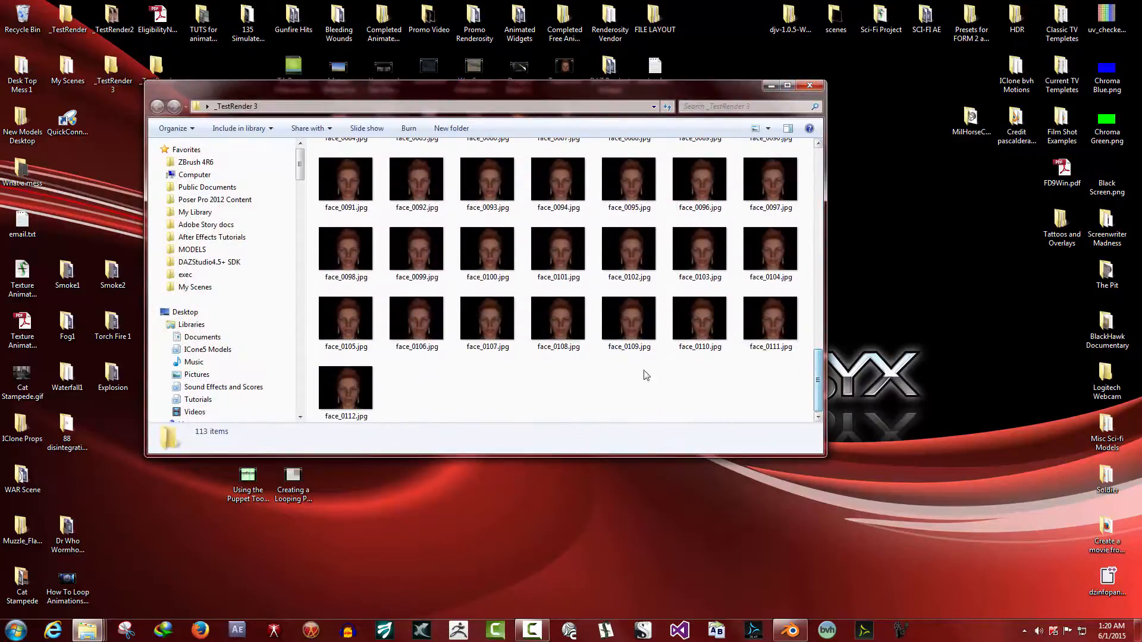
click(362, 390)
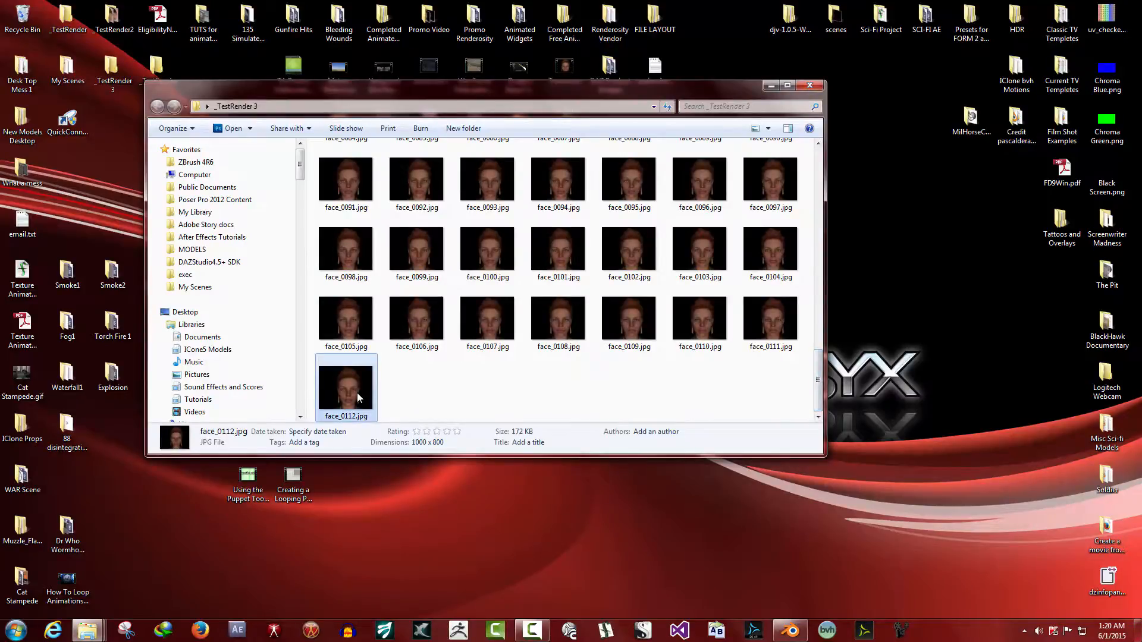
right_click(362, 392)
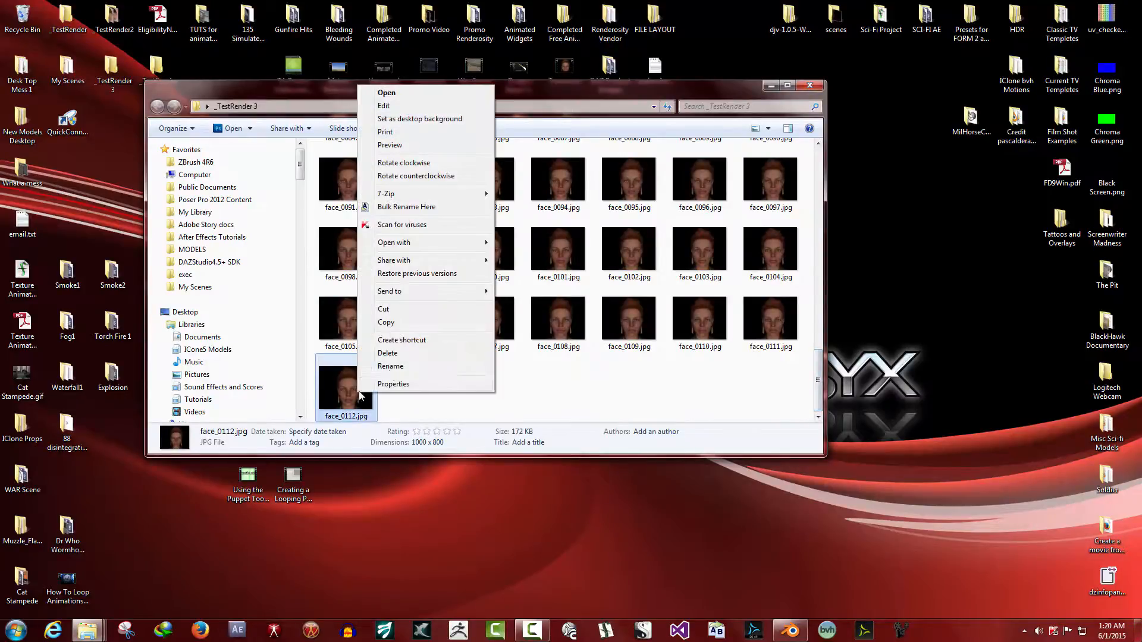
click(391, 367)
click(339, 416)
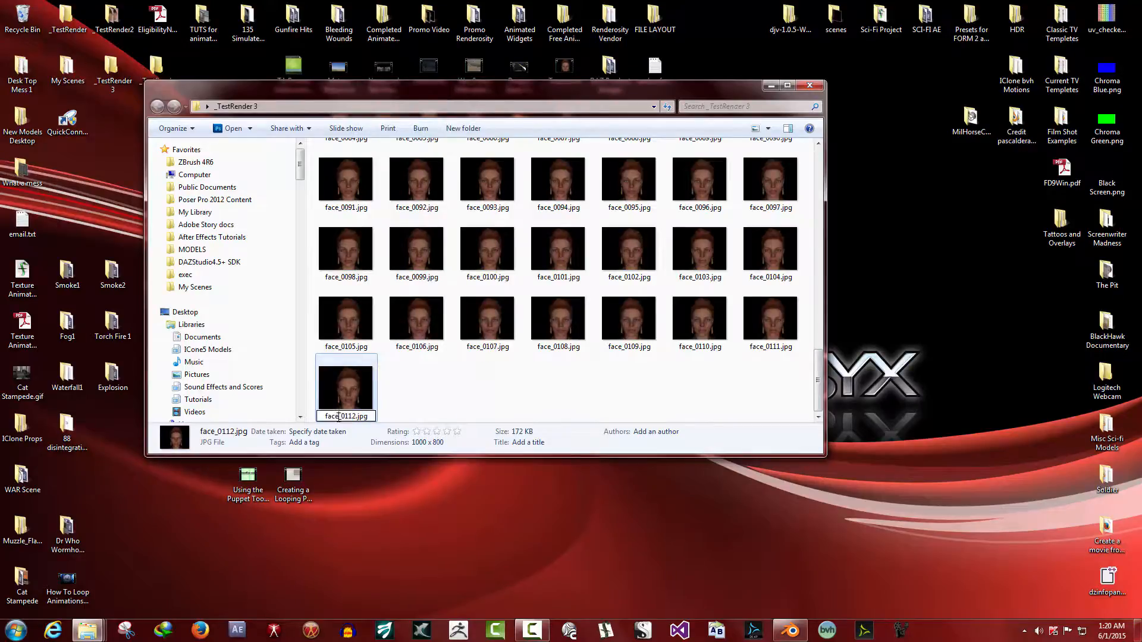
drag(338, 416, 324, 419)
click(338, 417)
drag(343, 418, 339, 417)
click(702, 409)
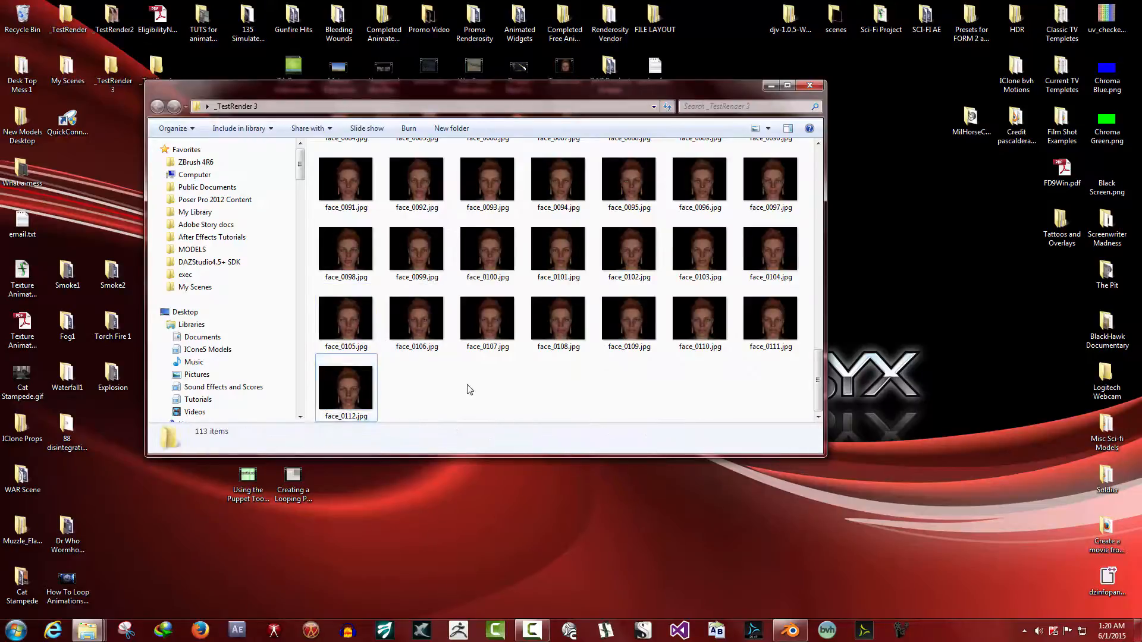
Close the _TestRender 3 folder and return to Blender, exiting the render result to the sequencer
click(810, 85)
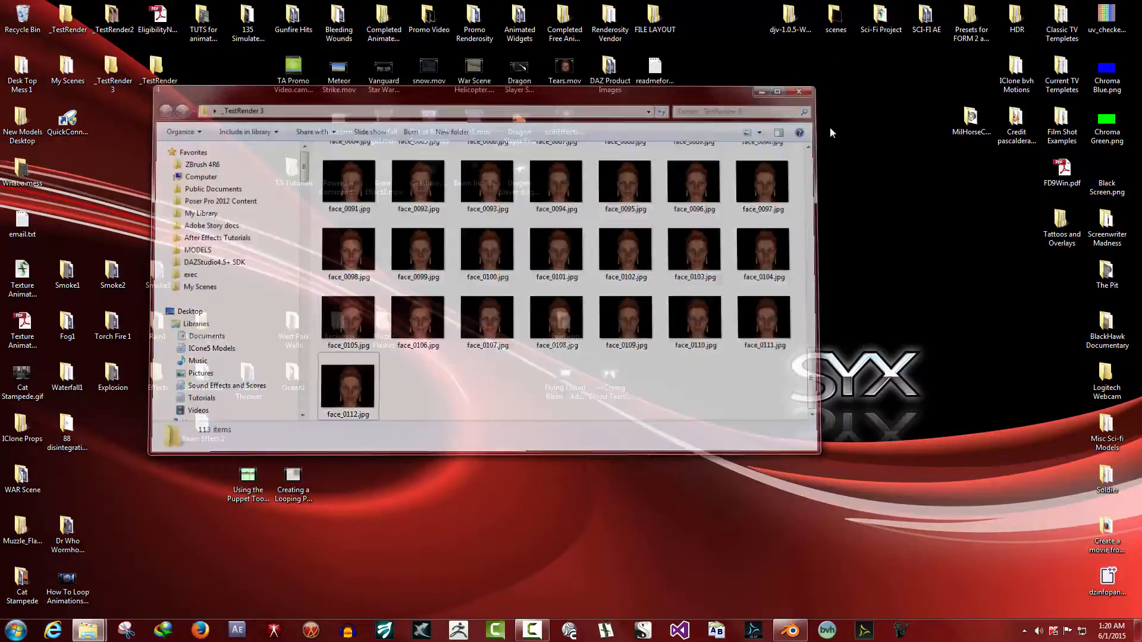
click(790, 631)
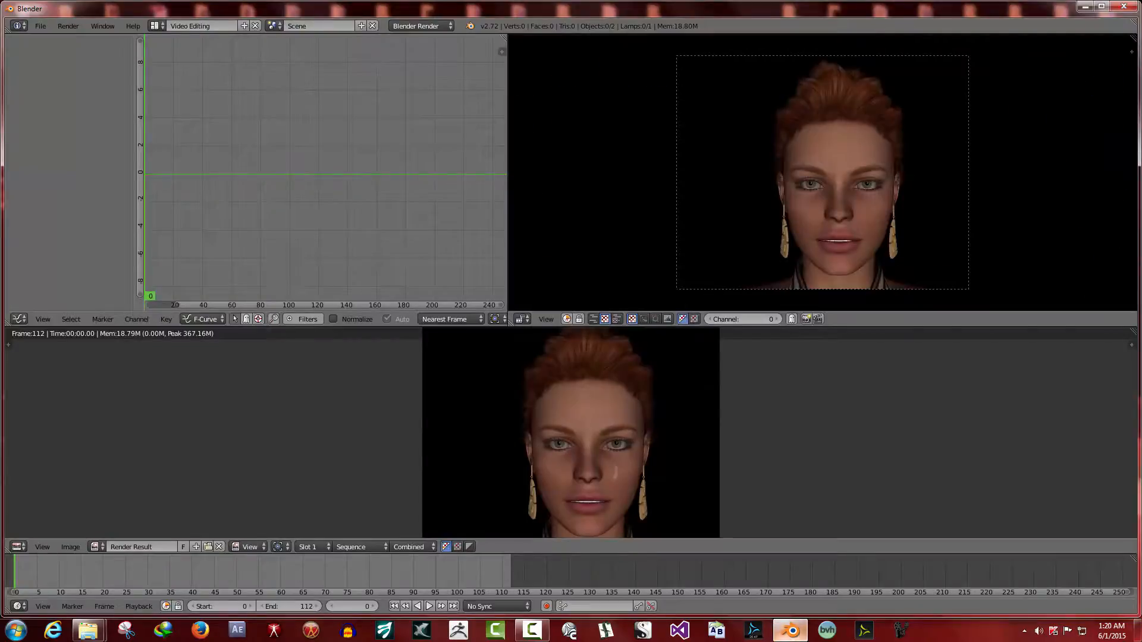
key(Escape)
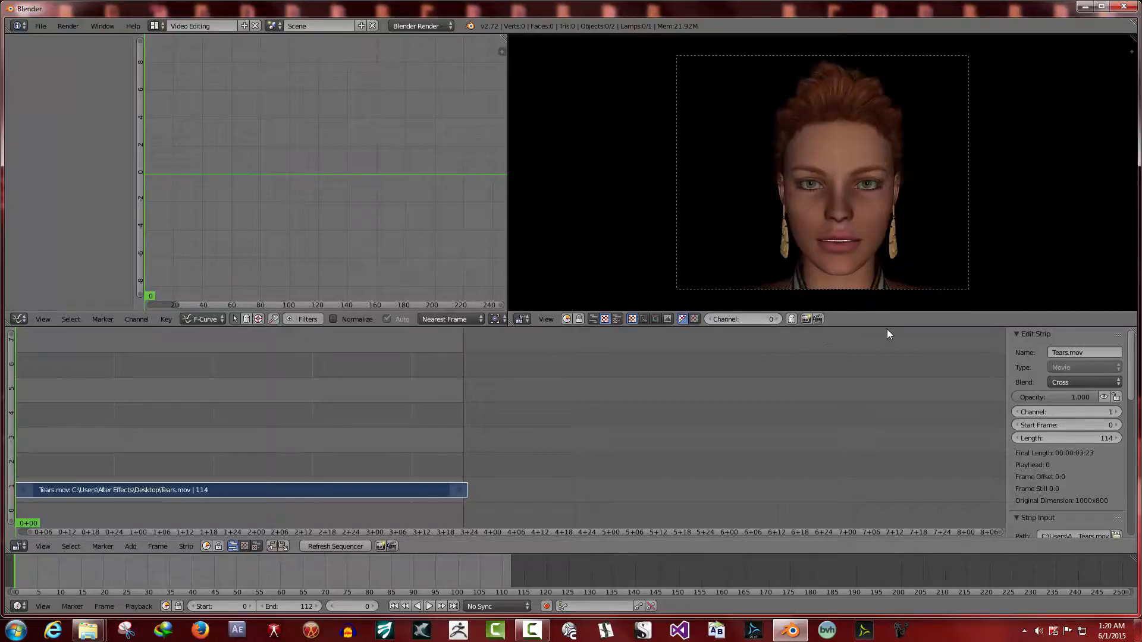
click(131, 547)
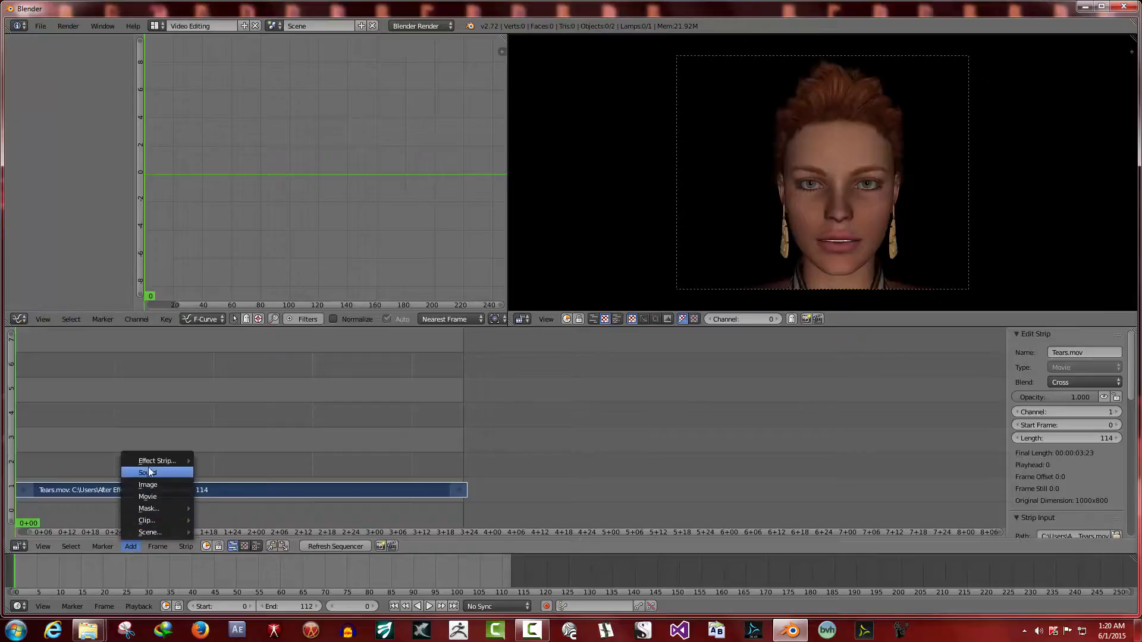
mouse_move(150, 468)
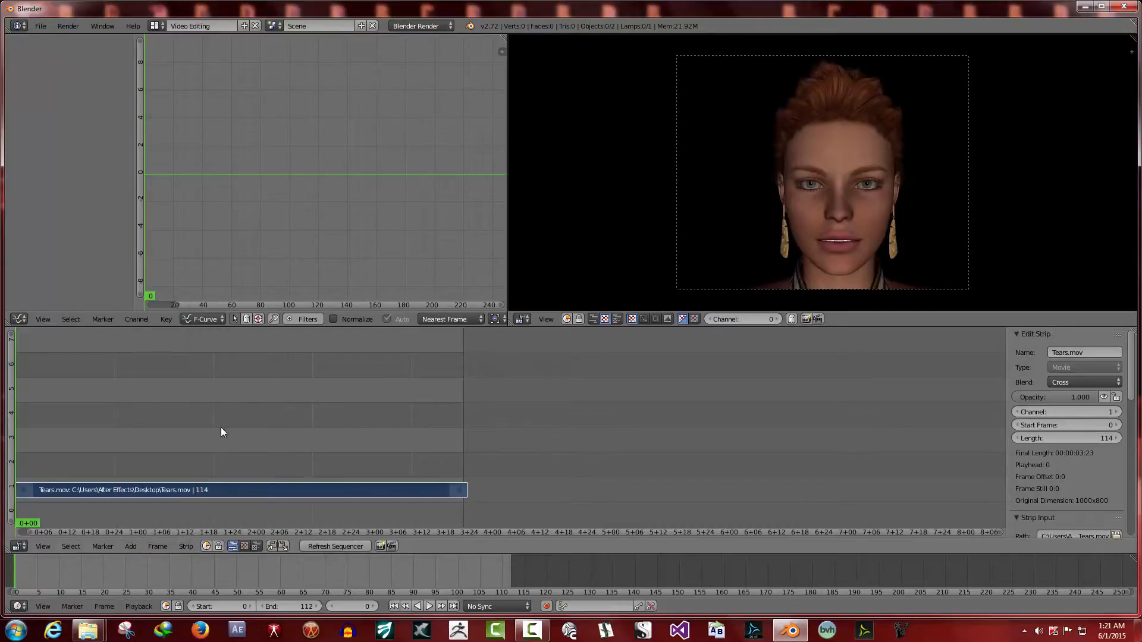
click(231, 491)
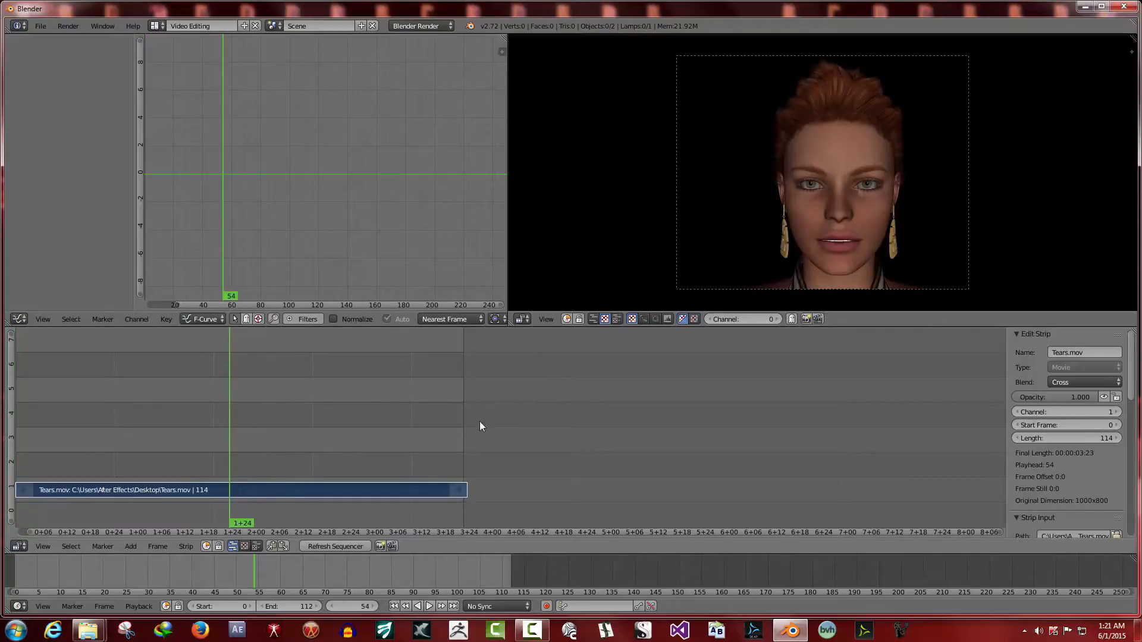
click(247, 492)
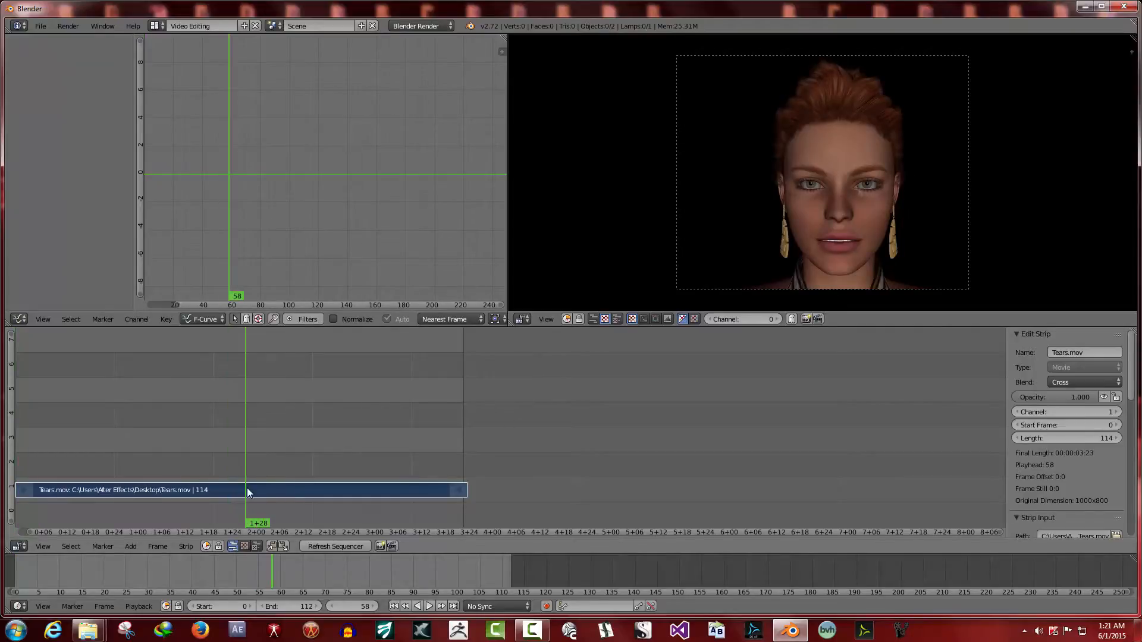
click(393, 607)
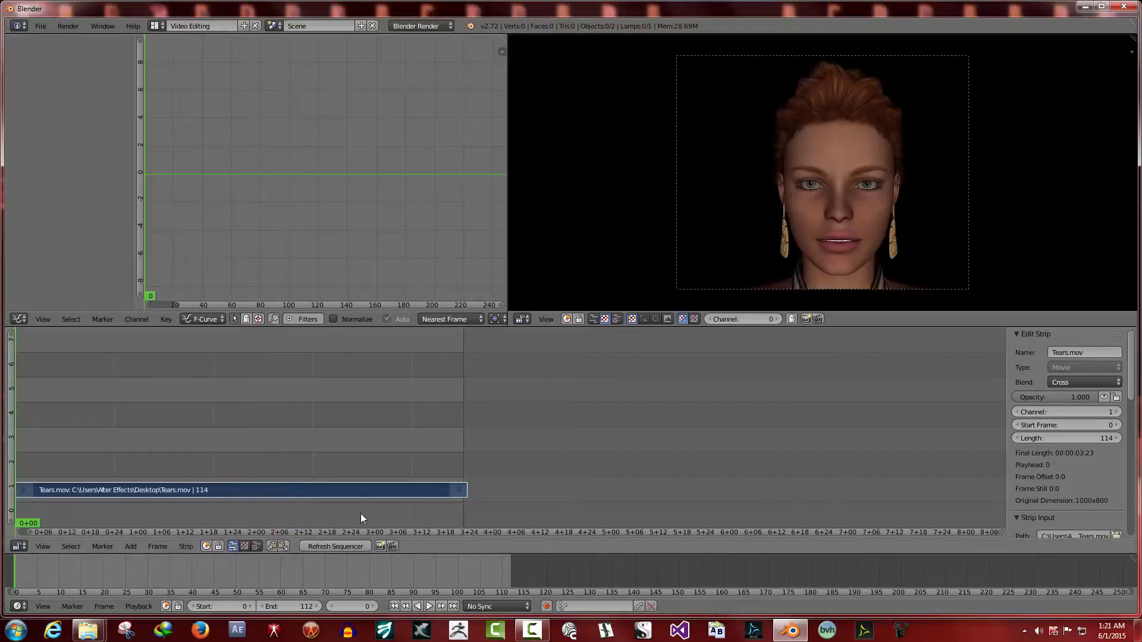